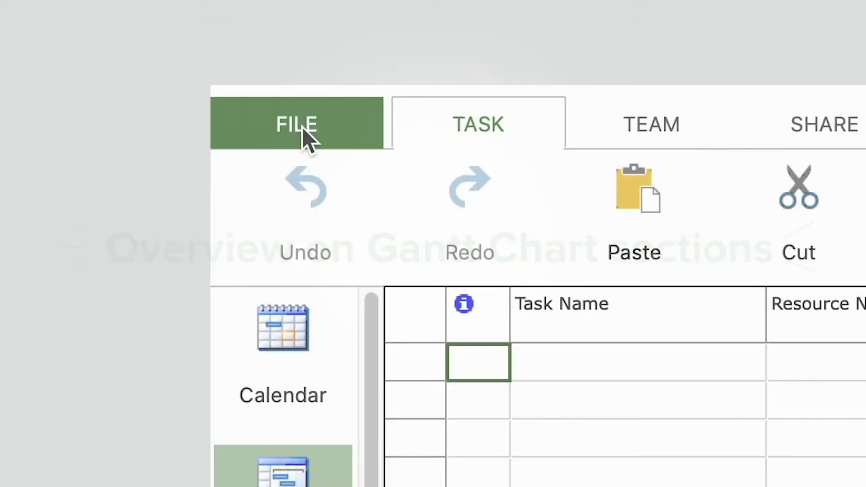
- Show the File backstage's Open page with its Computer, Drive 365, URL and Project Server sources
left_click(304, 131)
- Open Magazine Production.mpp from Computer and widen the table to show duration, date, work and predecessor columns
left_click(222, 267)
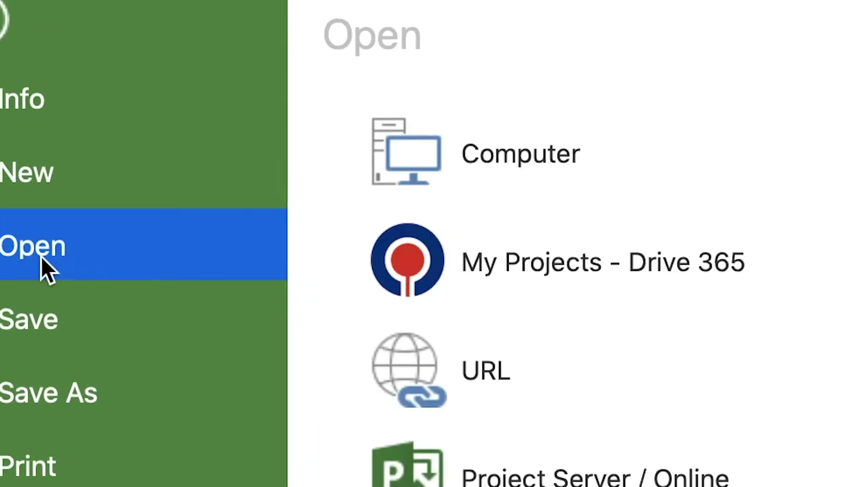
left_click(135, 141)
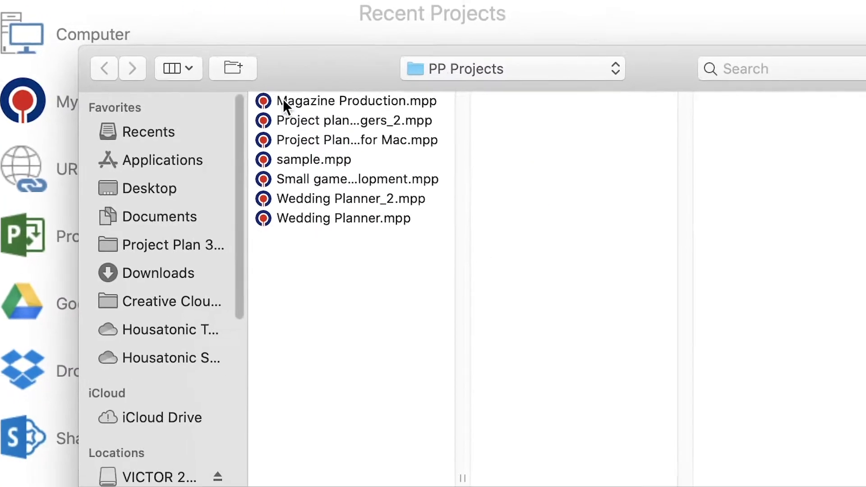
left_click(447, 159)
left_click(816, 454)
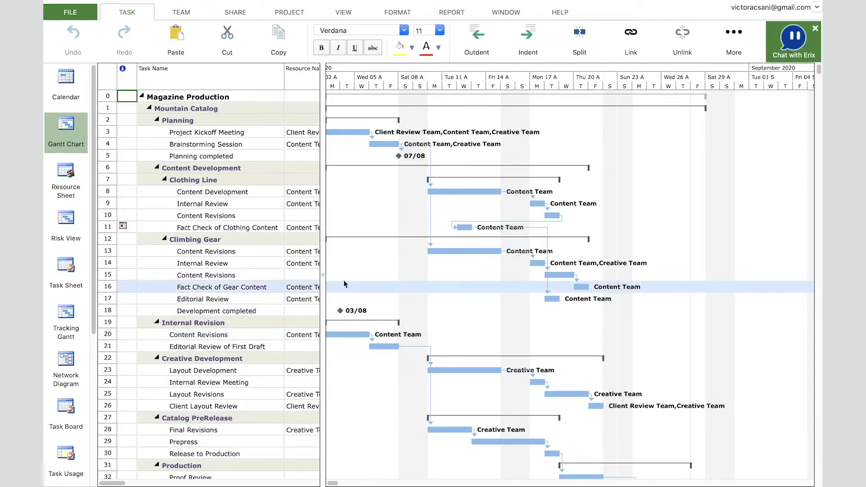
left_click_drag(322, 275, 724, 276)
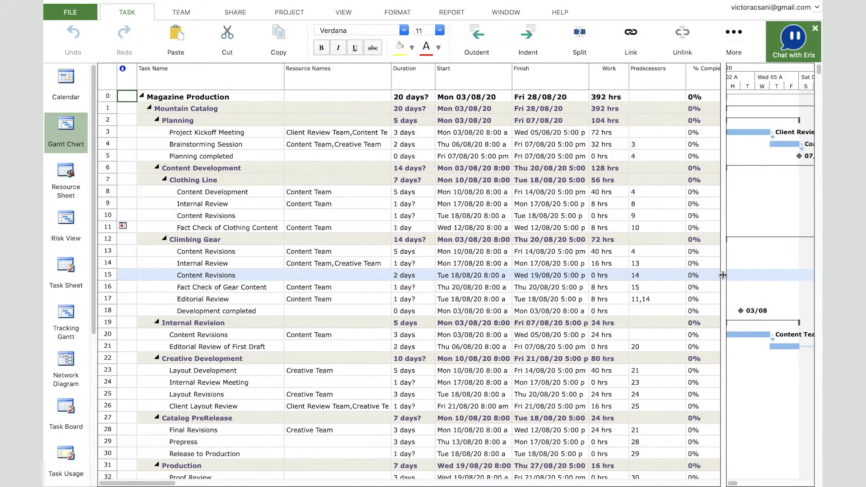
- Size the task table to show Resource Names and Duration beside the Gantt chart, selecting Internal Revision
left_click_drag(724, 275, 279, 286)
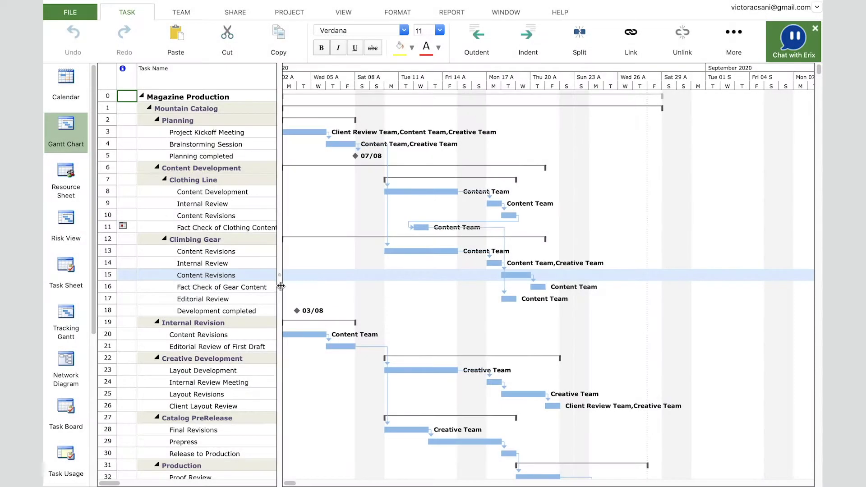
left_click_drag(279, 286, 440, 285)
left_click(531, 346)
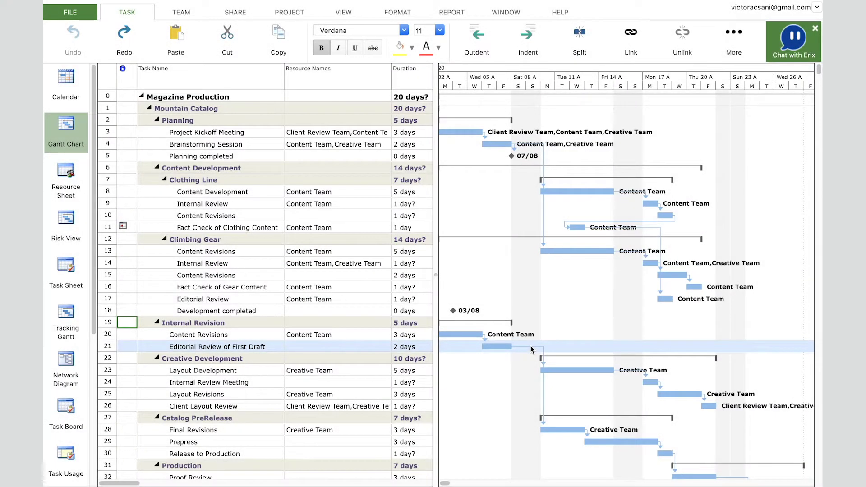
left_click(223, 324)
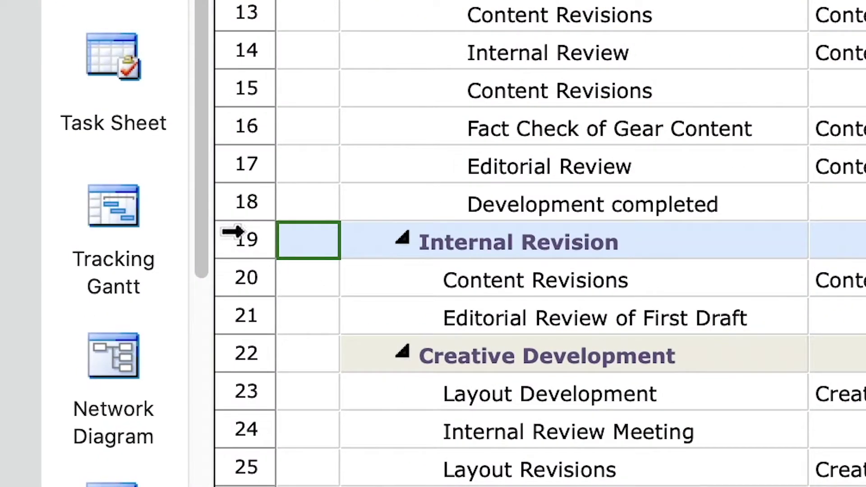
right_click(235, 232)
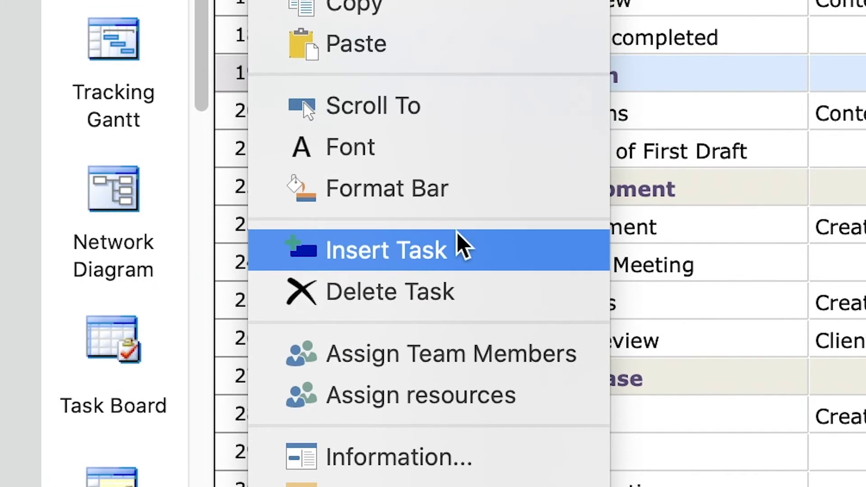
- Insert a task named Client Content Review above Internal Revision
key("Escape")
left_click(778, 43)
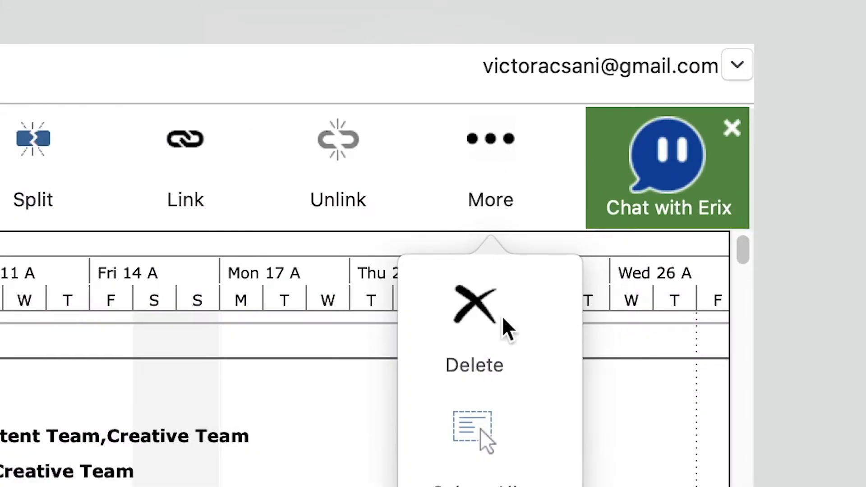
left_click(266, 323)
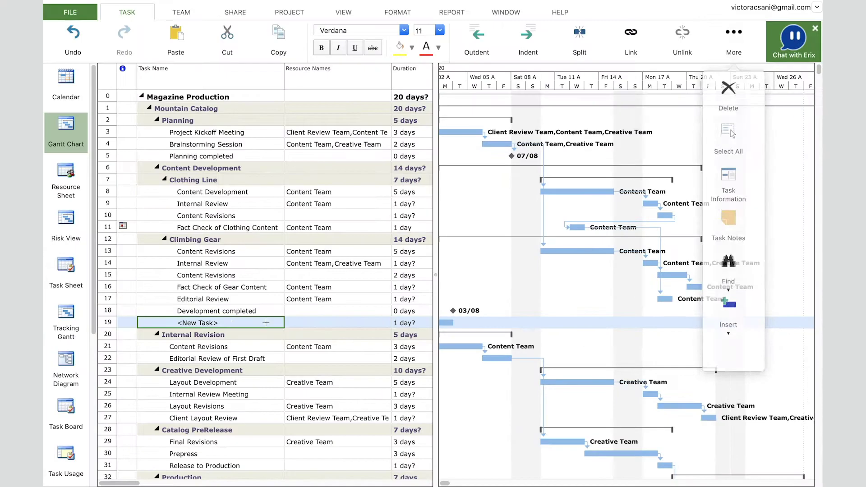
left_click(233, 321)
type("Client ")
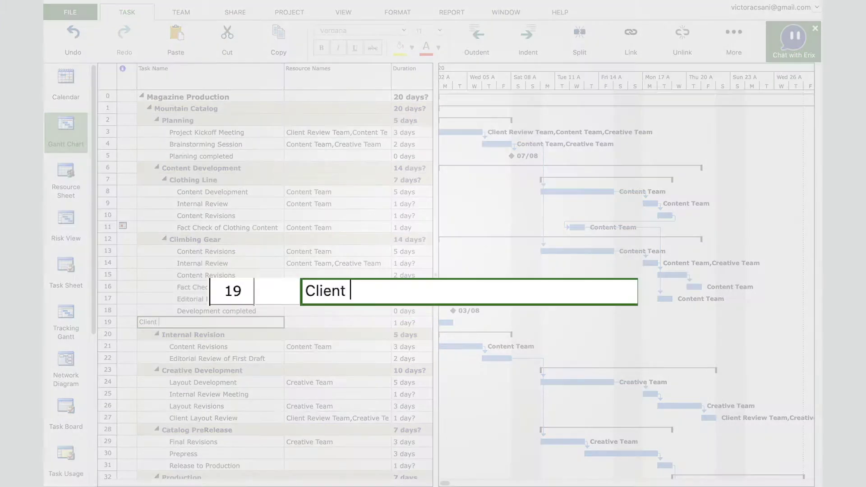
type("Content Review")
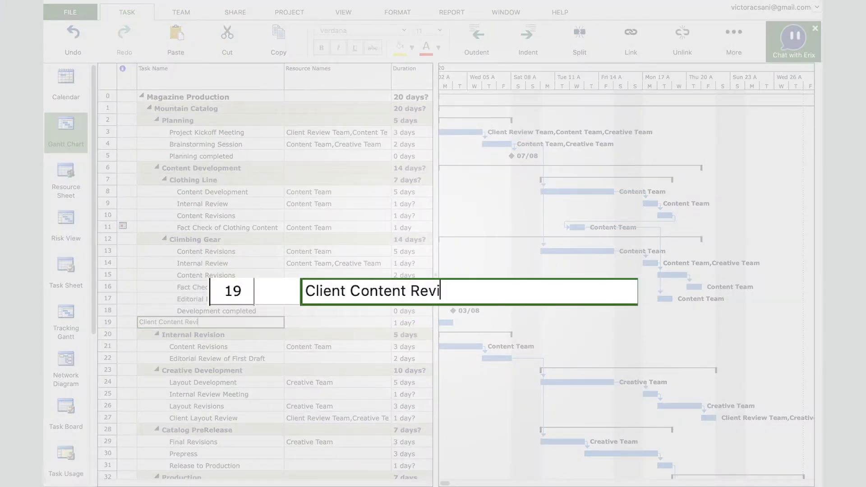
key("Return")
- Add a task named Draft Submitted for Client below Client Content Review
right_click(105, 335)
left_click(145, 377)
left_click(193, 334)
type("Draft Submitted for Client")
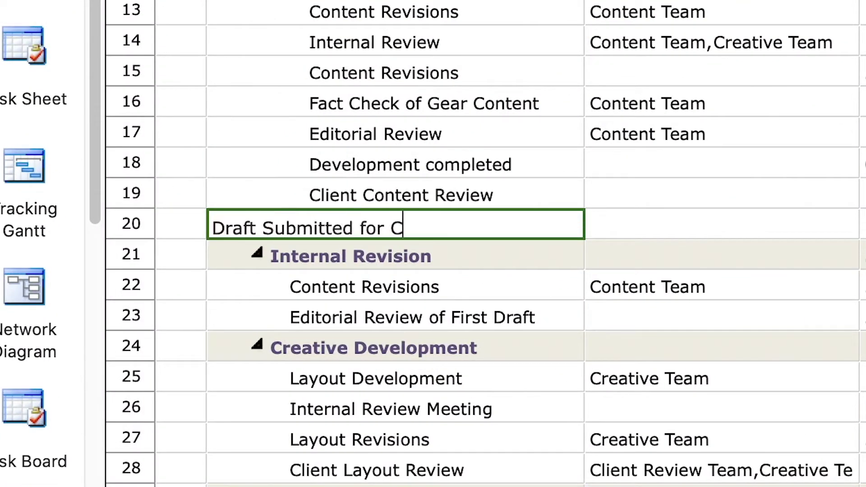
key("Return")
- Add the tasks Client Review and Client Feedback Teleconference
key("Insert")
type("Client Revie")
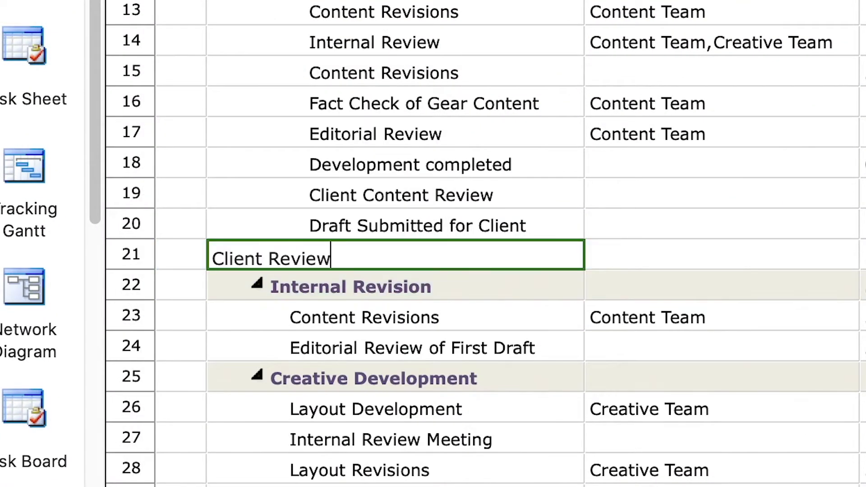
type("w")
key("Return")
key("Insert")
left_click(449, 285)
type("Client Feedback ")
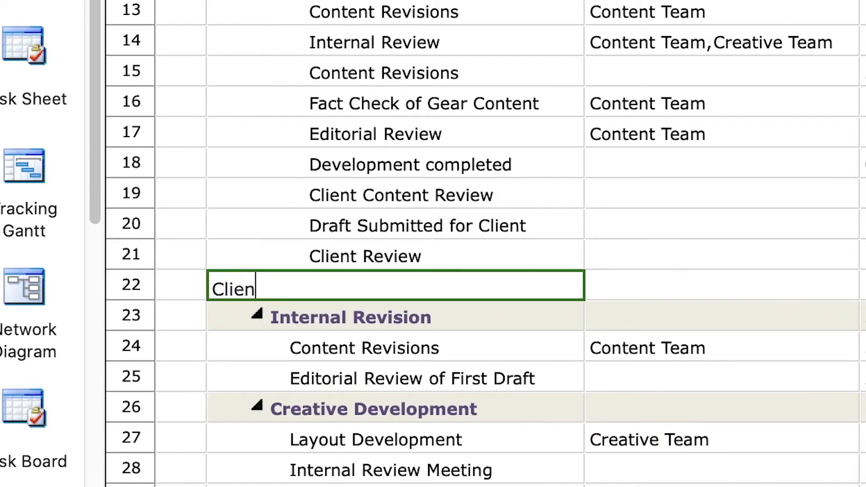
type("Teleconference")
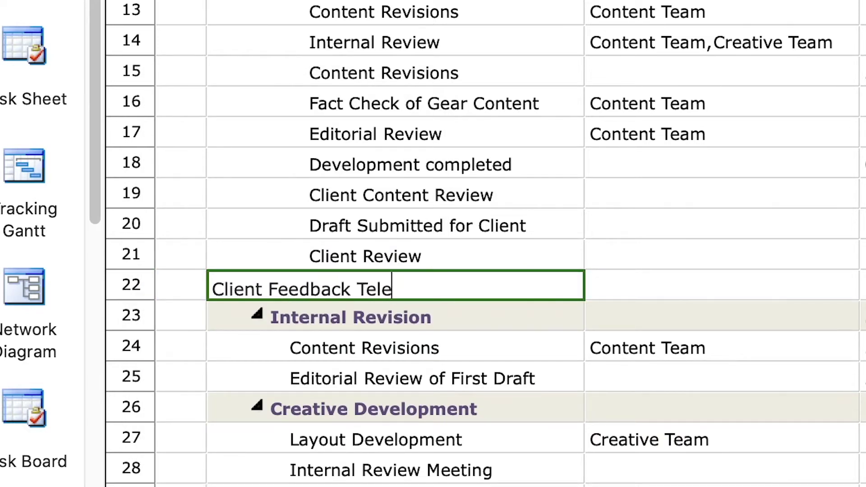
key("Return")
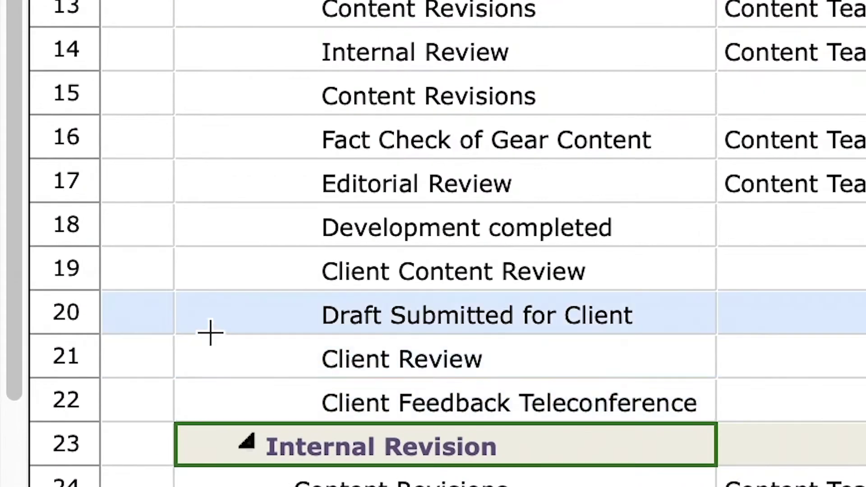
- Indent tasks 20–22 (Draft Submitted, Client Review, Teleconference) under Client Content Review
left_click_drag(45, 312, 44, 407)
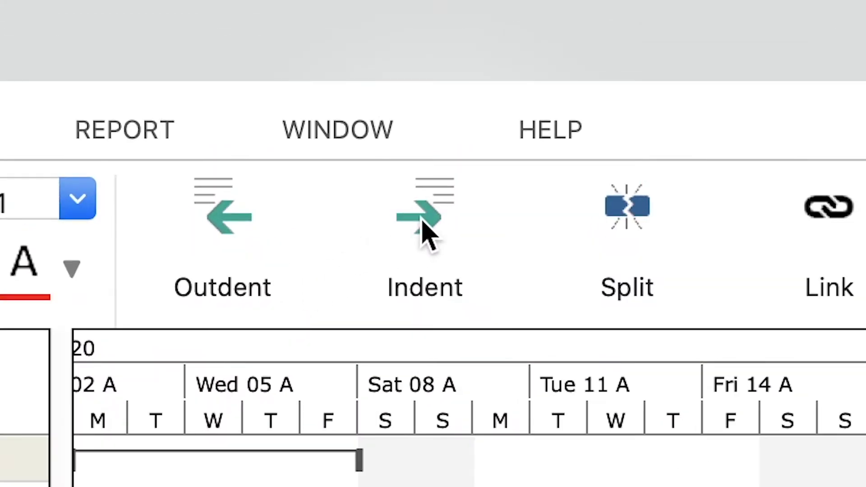
left_click(422, 222)
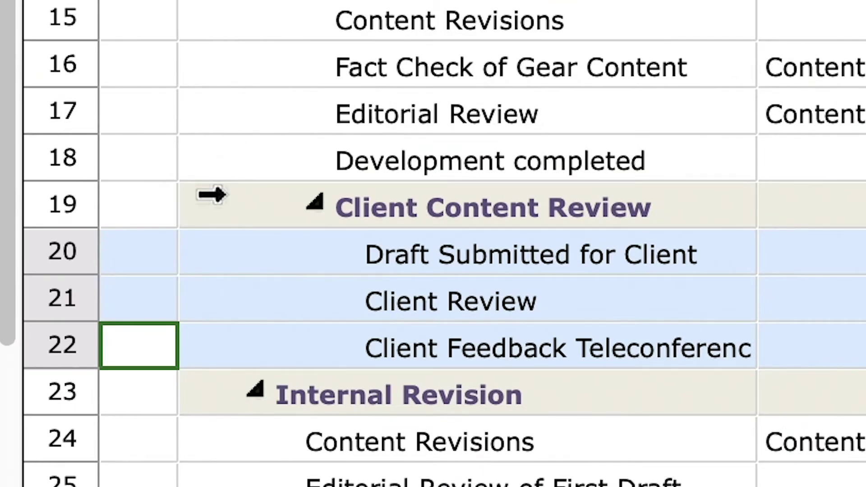
left_click(209, 194)
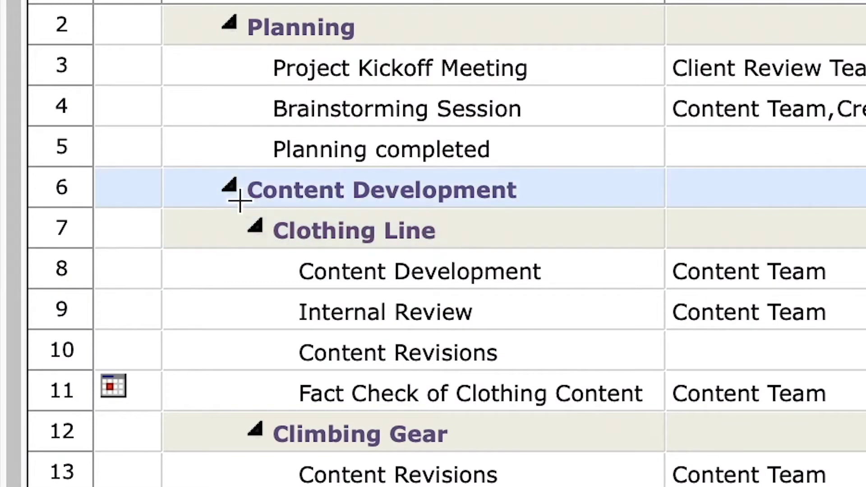
left_click(229, 185)
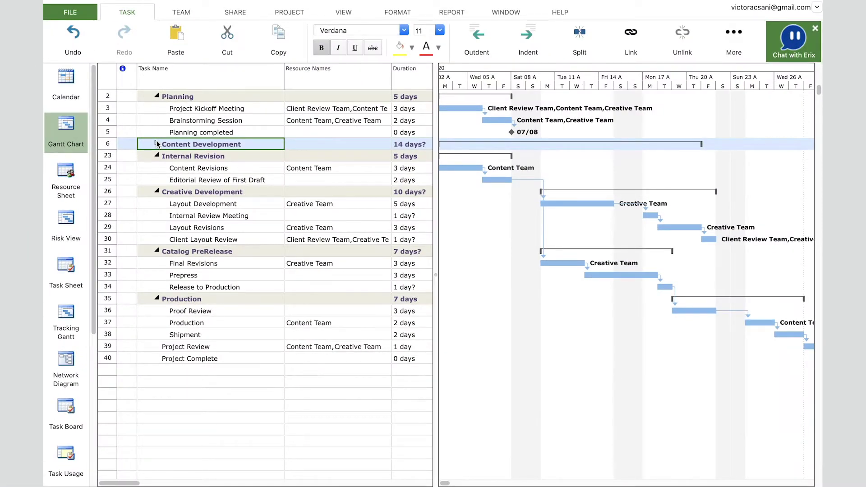
left_click(157, 144)
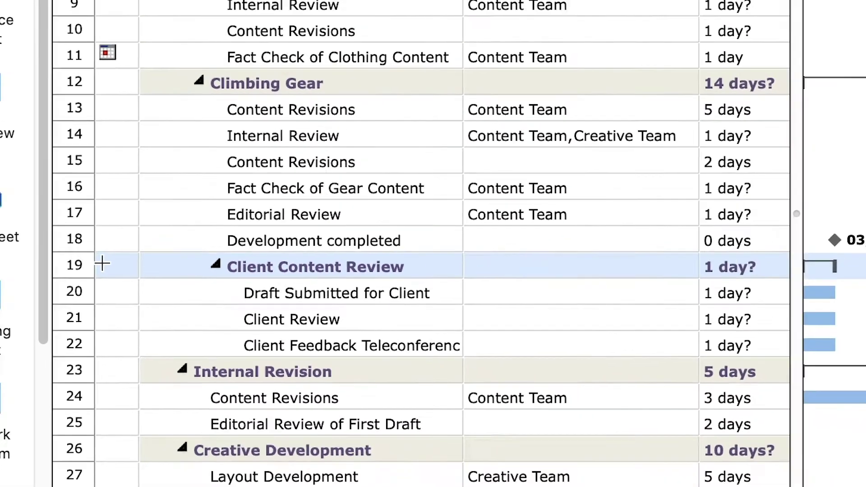
left_click(119, 236)
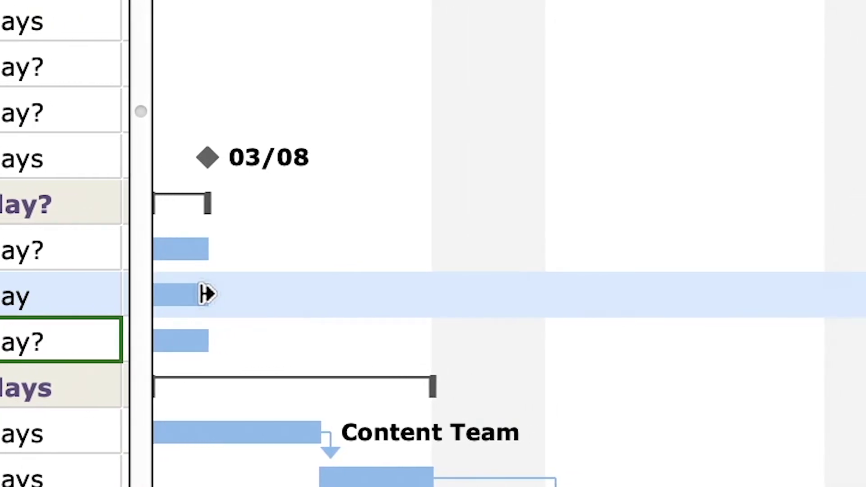
- Stretch Client Review to 2 days and set Client Feedback Teleconference's duration to 0.5 days
left_click_drag(206, 294, 271, 306)
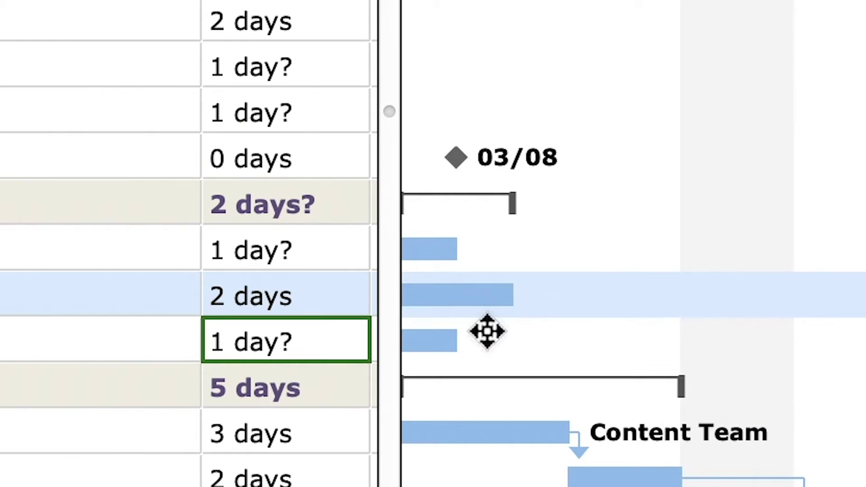
left_click(276, 348)
left_click_drag(295, 338, 189, 338)
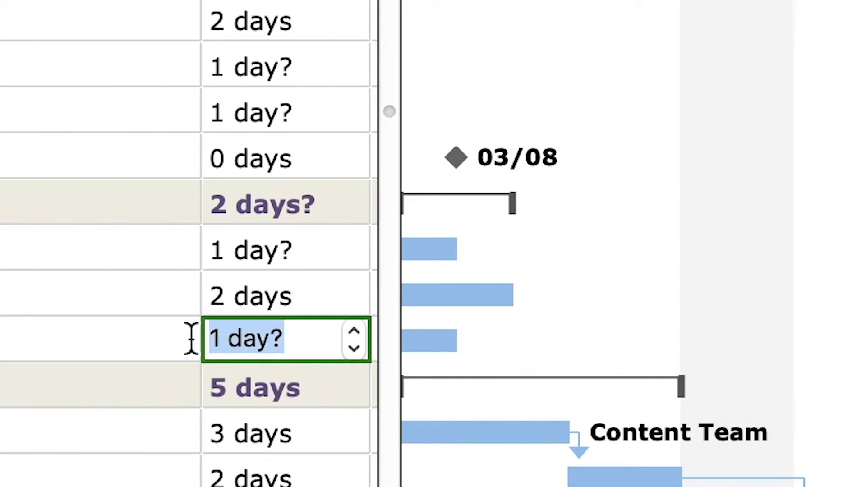
type("0.5")
key("Return")
left_click_drag(420, 276, 671, 273)
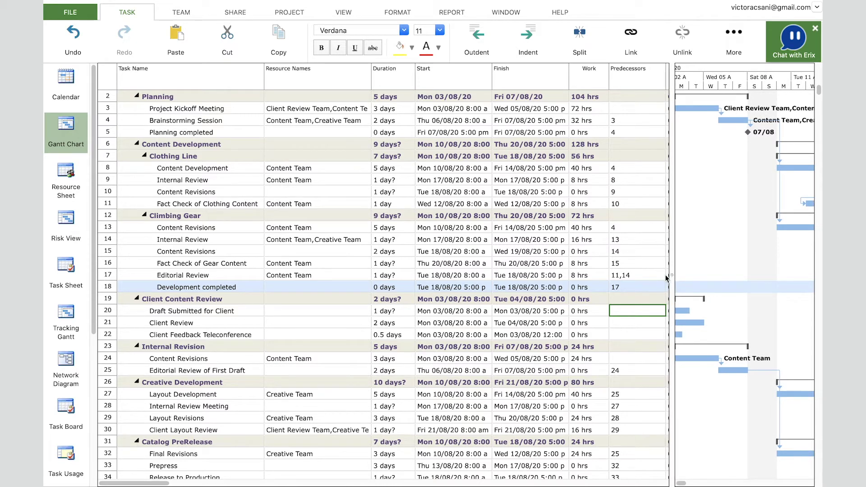
- Give Client Content Review predecessor 18 (Development completed), moving it to Wed 19/08/20
left_click(627, 298)
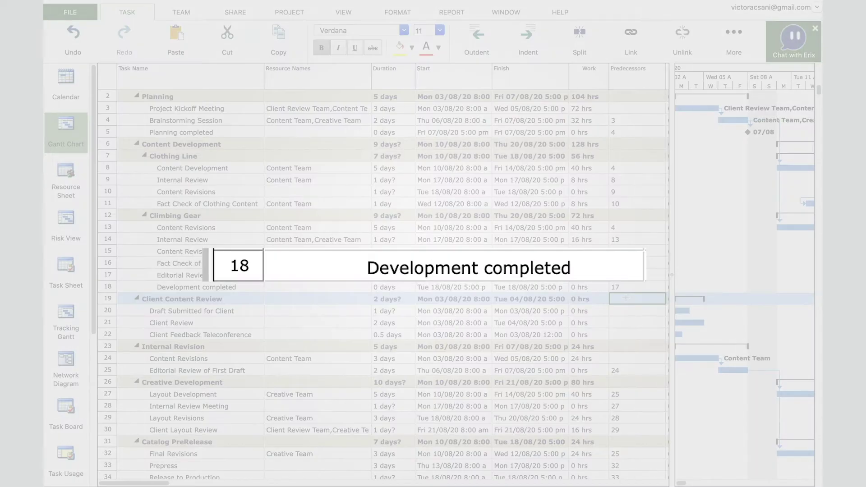
type("18")
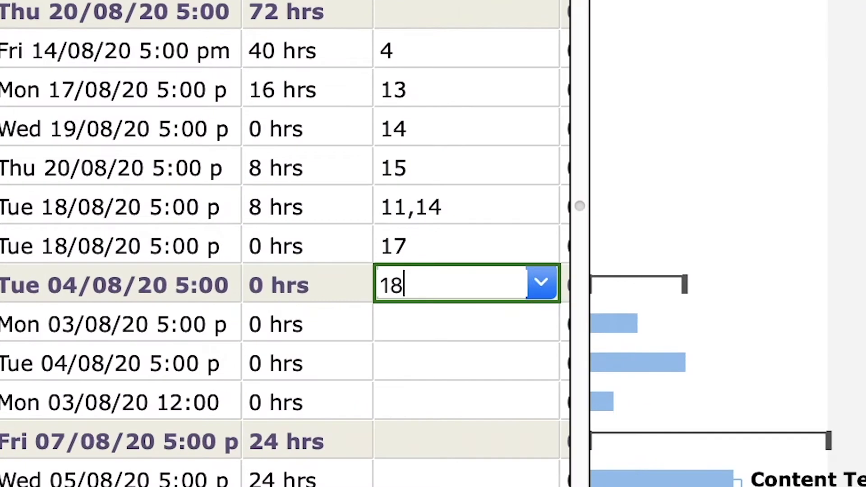
key("Return")
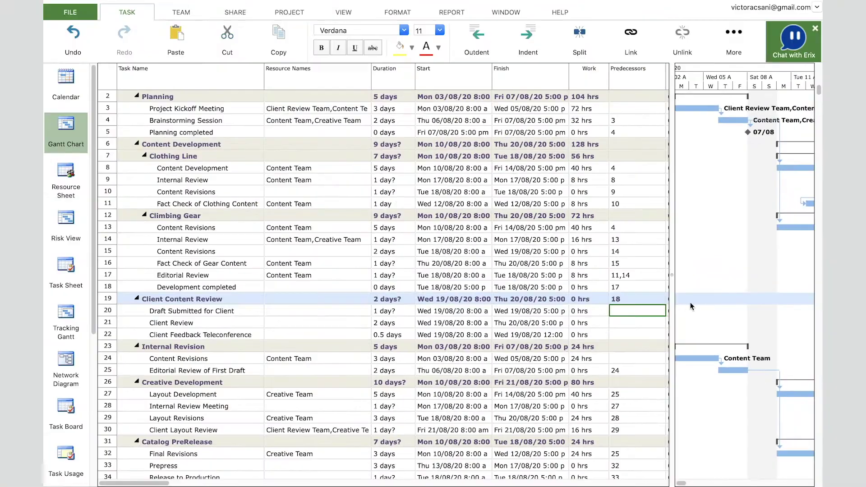
scroll(717, 309, "right", 2)
scroll(716, 308, "right", 5)
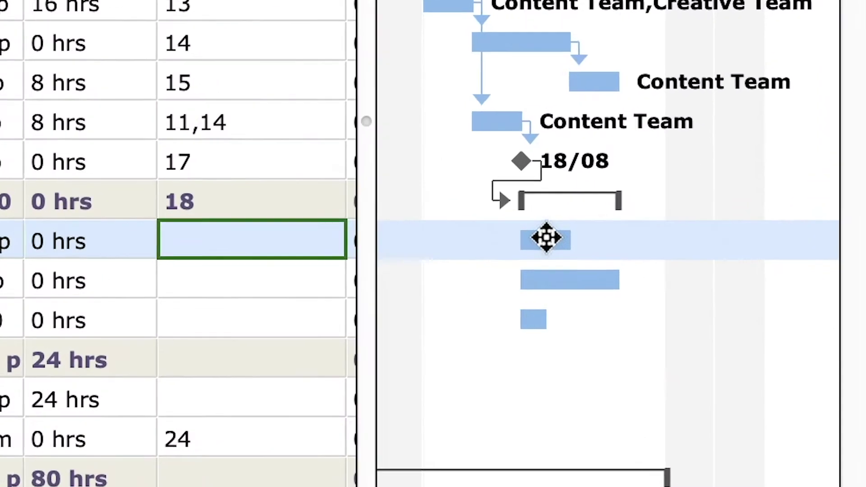
- Link Draft Submitted for Client to Client Review, and Client Review to Client Feedback Teleconference
left_click(546, 239)
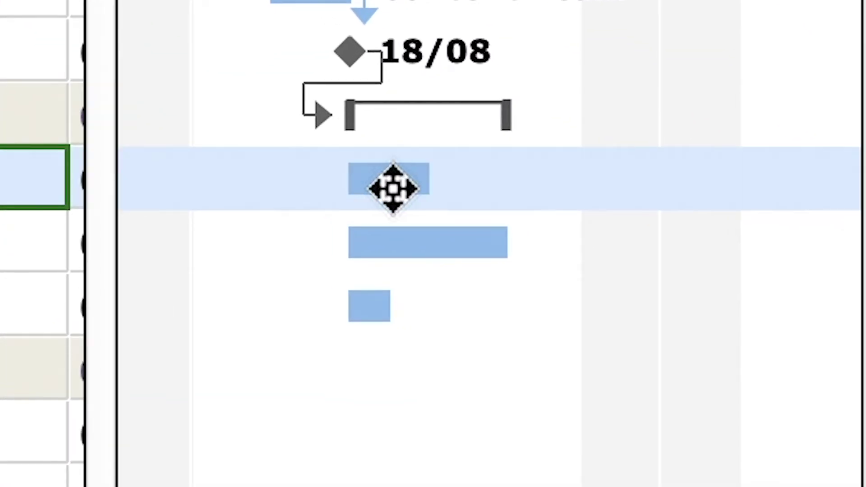
left_click_drag(391, 182, 434, 246)
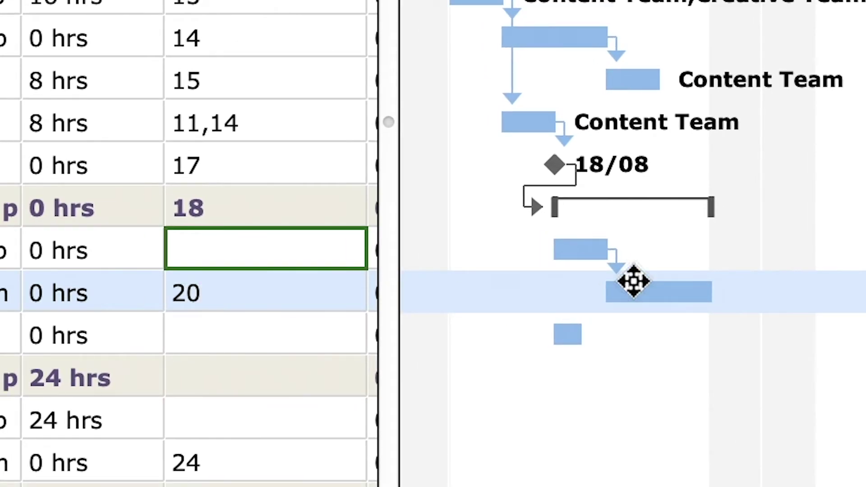
mouse_move(642, 291)
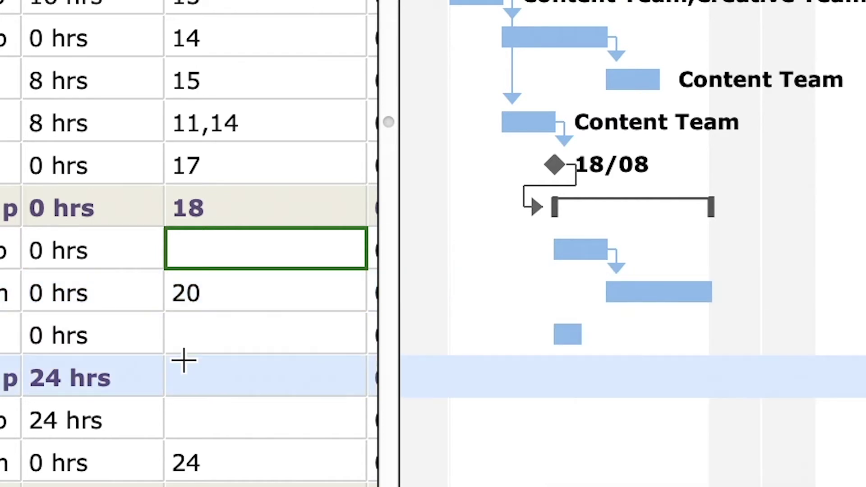
left_click_drag(644, 292, 568, 337)
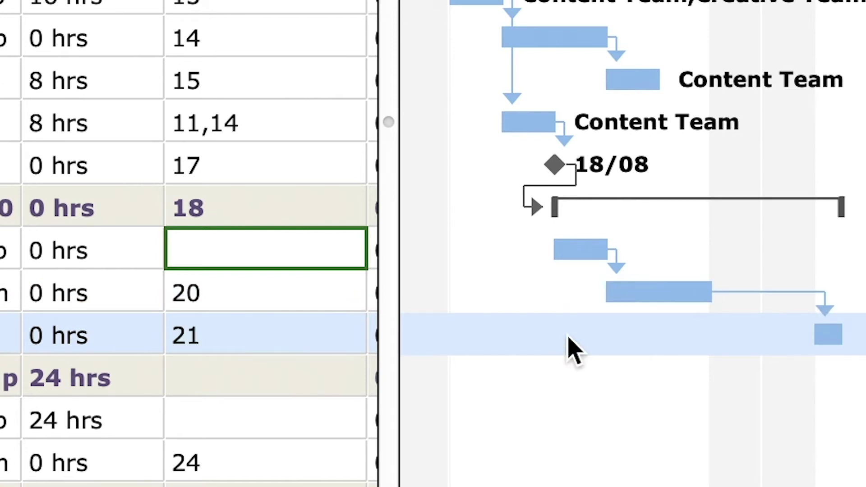
key("Down")
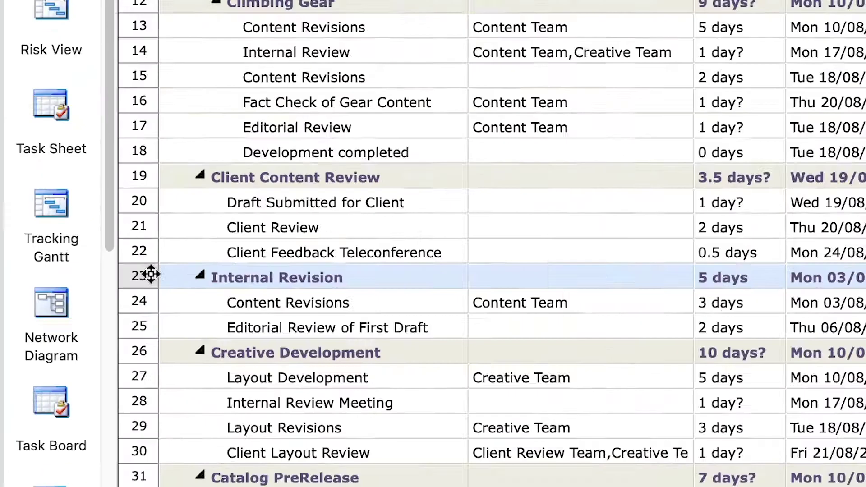
- Insert Client Content Review Completed above Internal Revision as a 0-day milestone
right_click(121, 343)
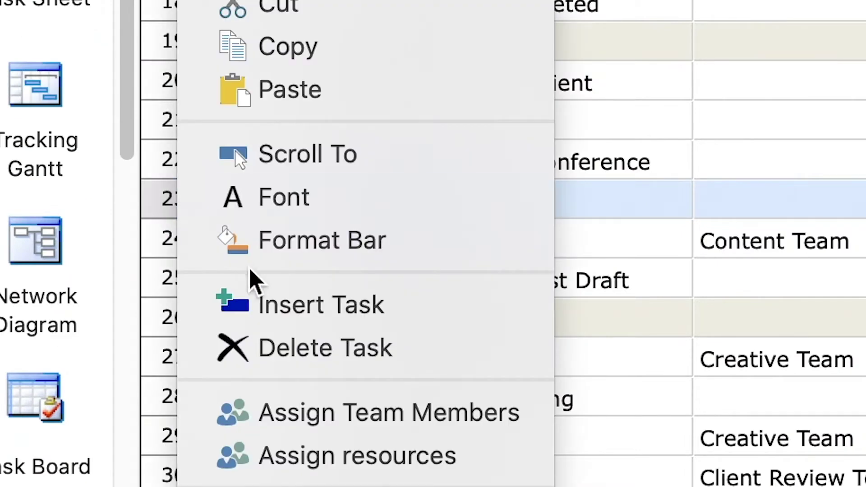
left_click(272, 309)
left_click(441, 199)
left_click(452, 196)
left_click_drag(453, 196, 224, 199)
type("C")
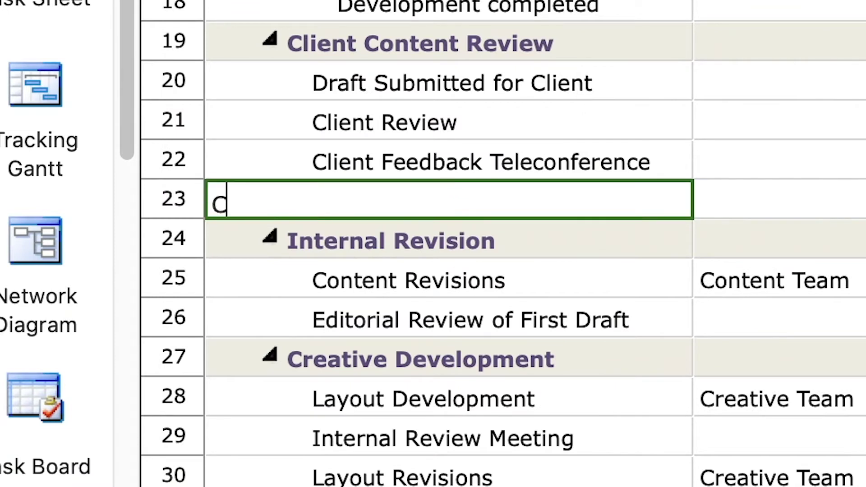
type("lient Content Review Completed")
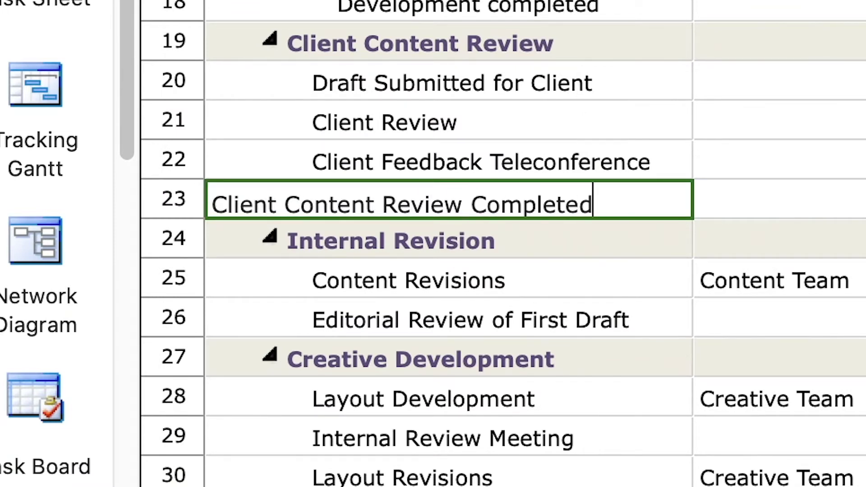
key("Return")
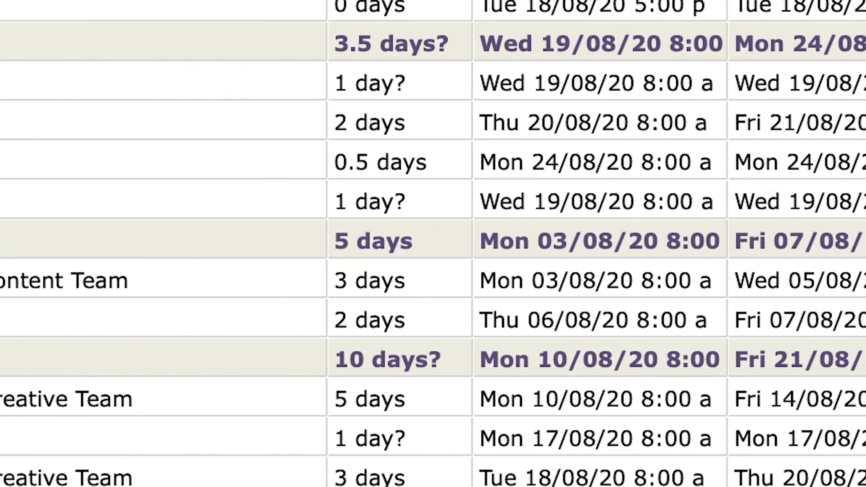
left_click(433, 199)
left_click(394, 208)
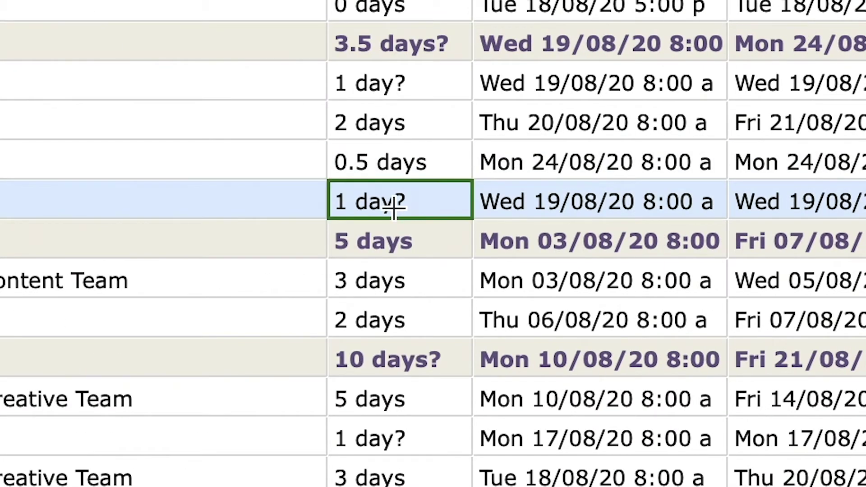
type("0")
key("Return")
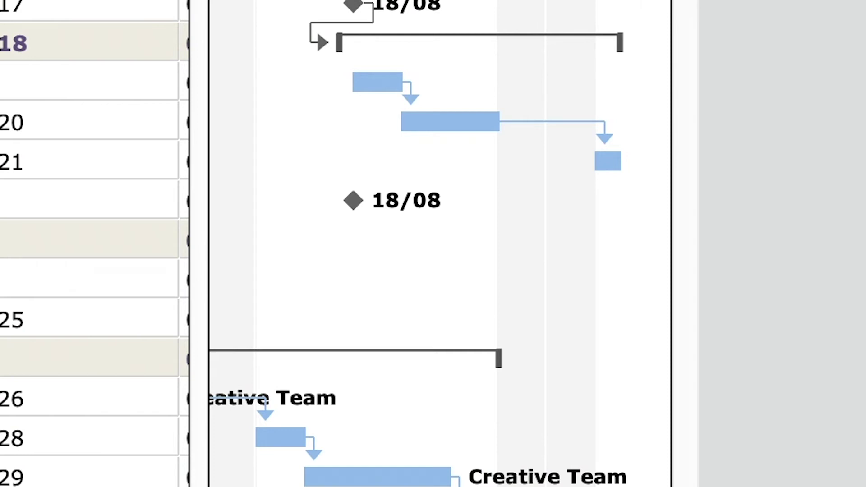
left_click(406, 200)
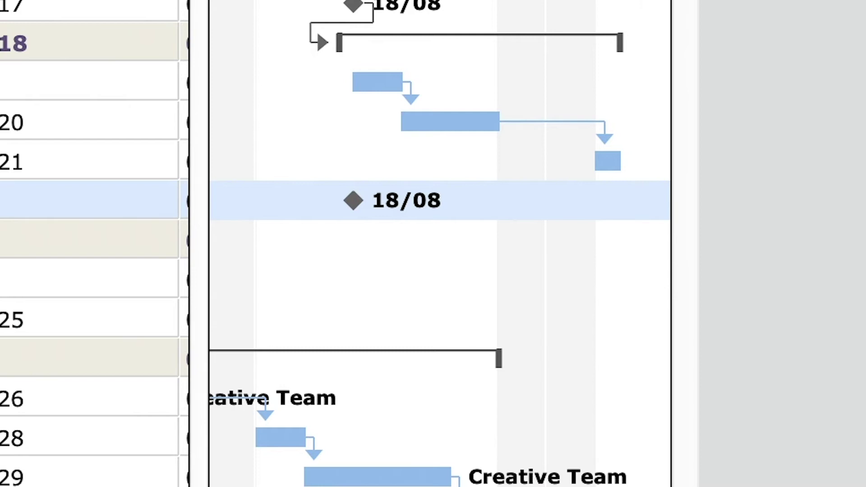
- Link Client Feedback Teleconference to the completion milestone, moving it to Mon 24/08/20
left_click(54, 177)
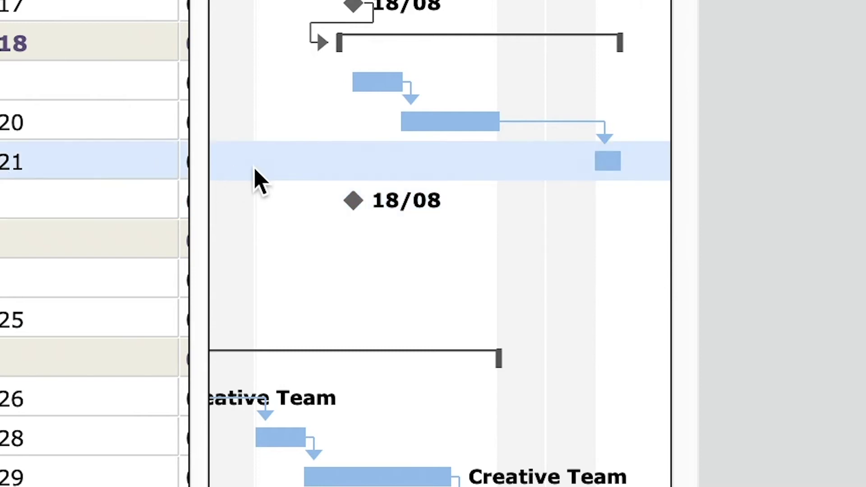
left_click(293, 186)
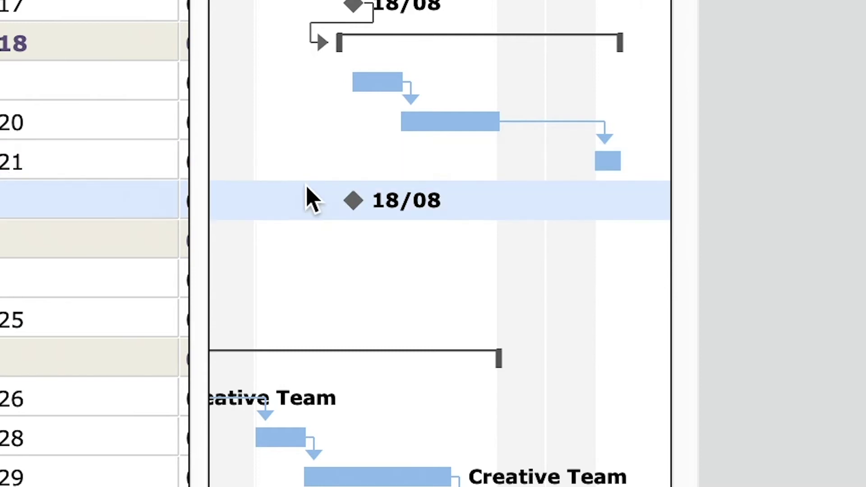
left_click(561, 164)
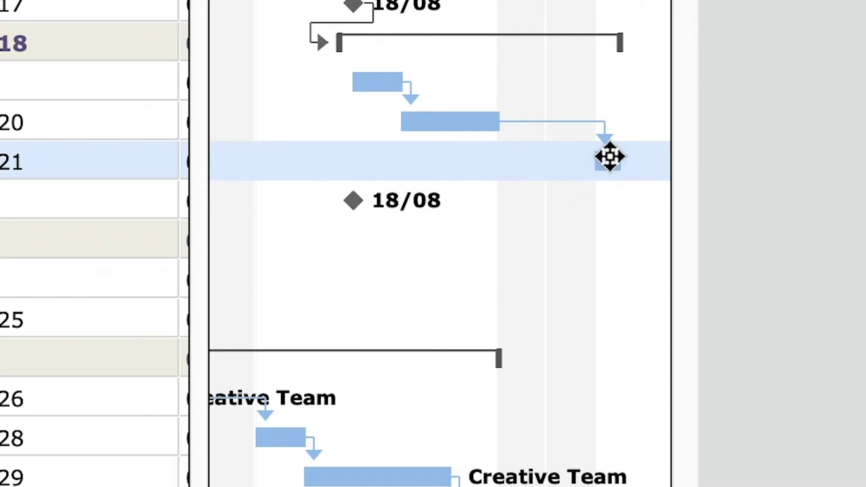
left_click(427, 200)
left_click_drag(426, 200, 350, 206)
scroll(352, 217, "right", 2)
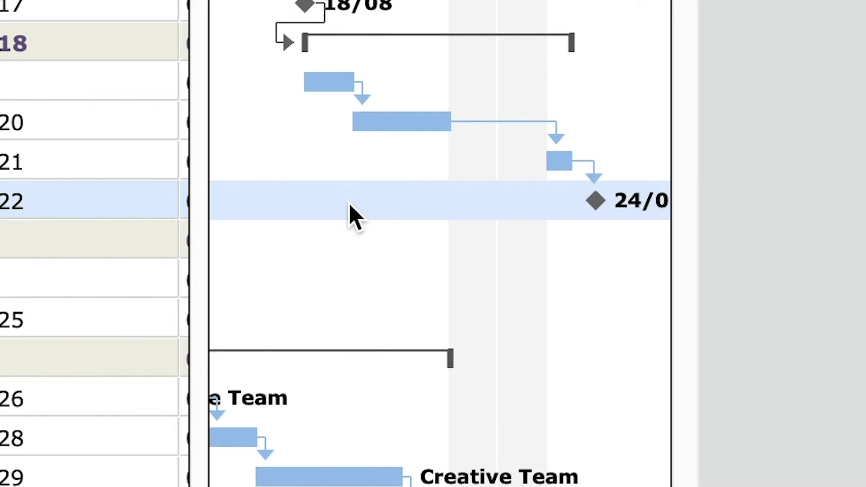
scroll(352, 217, "right", 2)
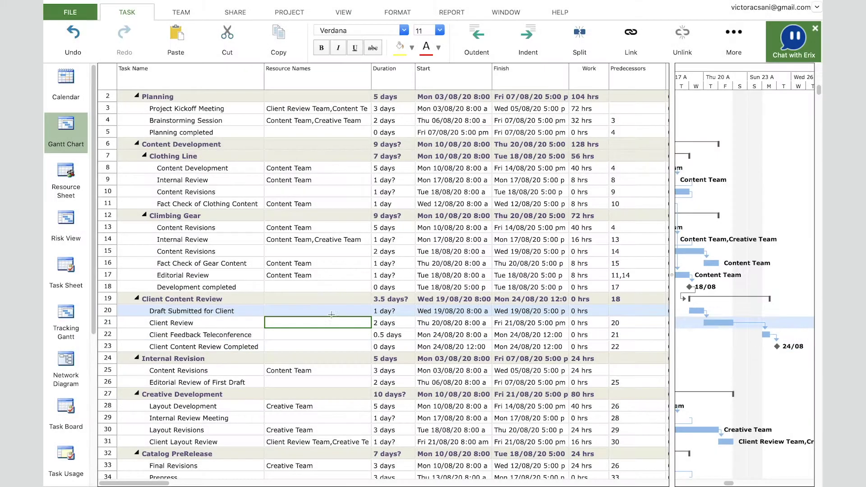
- Enter resource names in rows 20–22: two people on Draft Submitted for Client, one each on Client Review and Client Feedback Teleconference
left_click(319, 312)
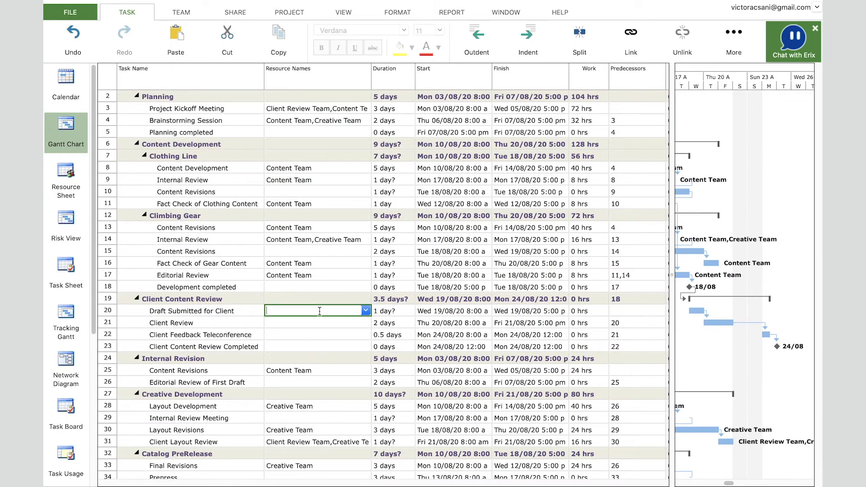
type("Jane, Al")
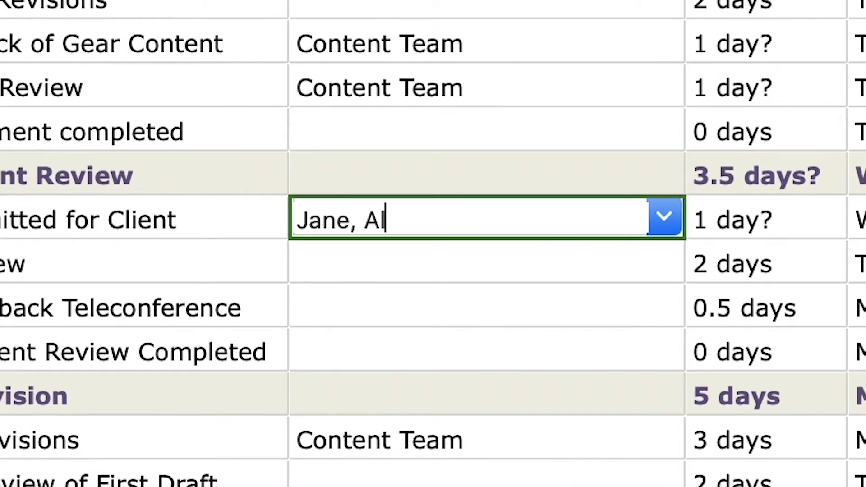
type("lan")
key("Return")
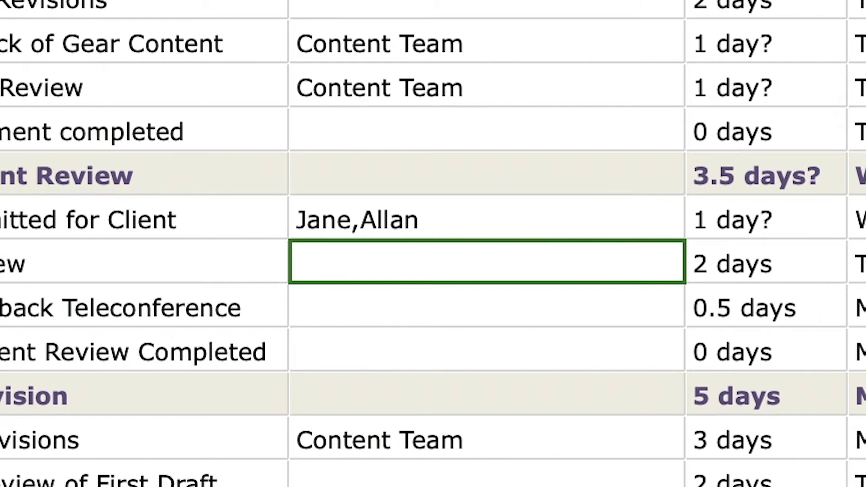
type("Mark")
key("Return")
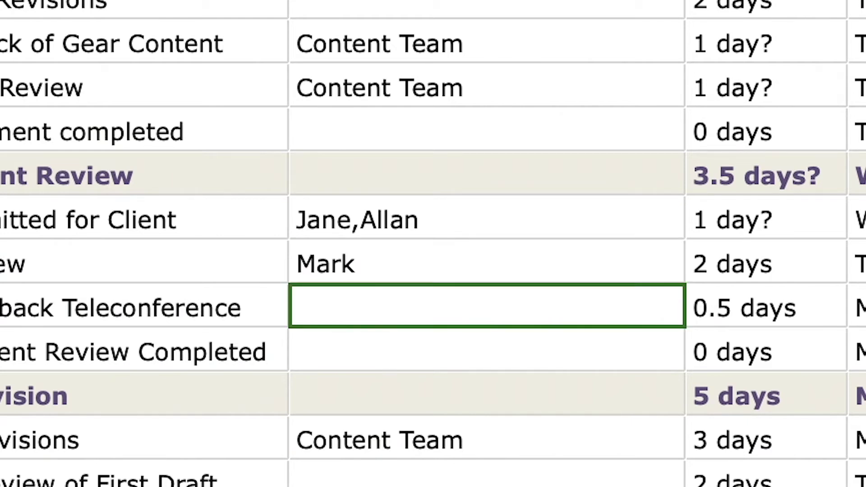
type("Mark")
key("Return")
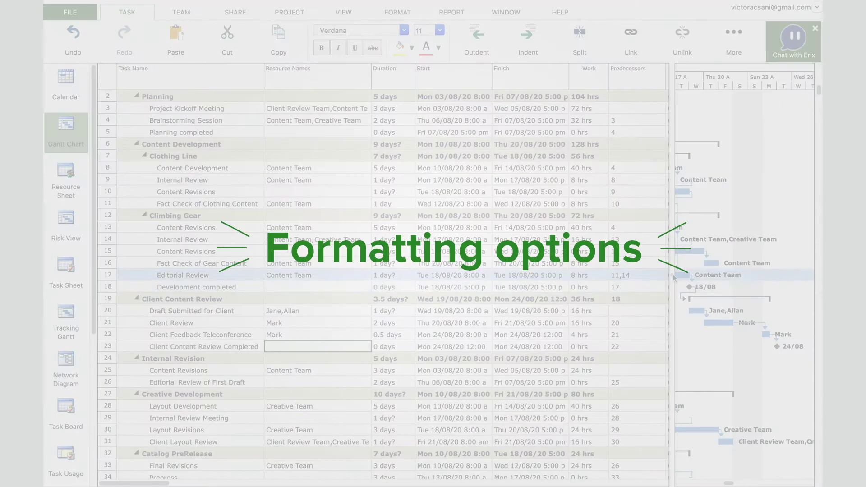
- Widen the Gantt chart pane and select the Client Feedback Teleconference and Client Review tasks
left_click_drag(668, 279, 477, 291)
left_click(559, 332)
scroll(559, 333, "left", 5)
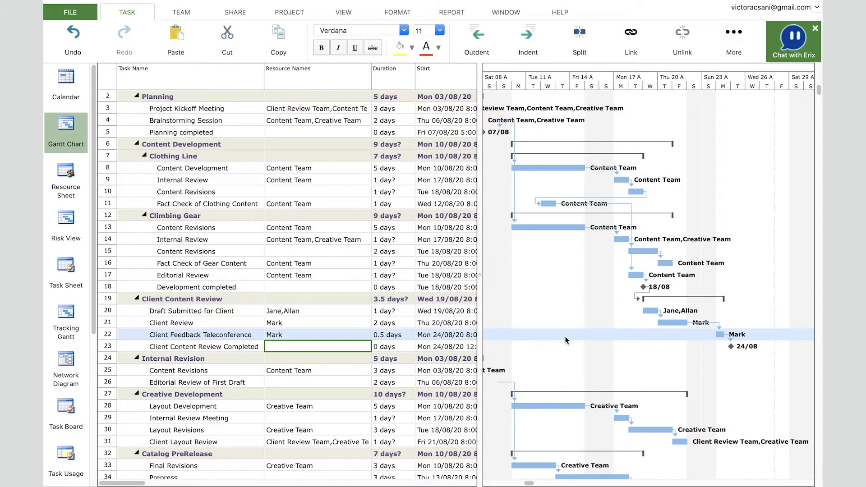
left_click(573, 319)
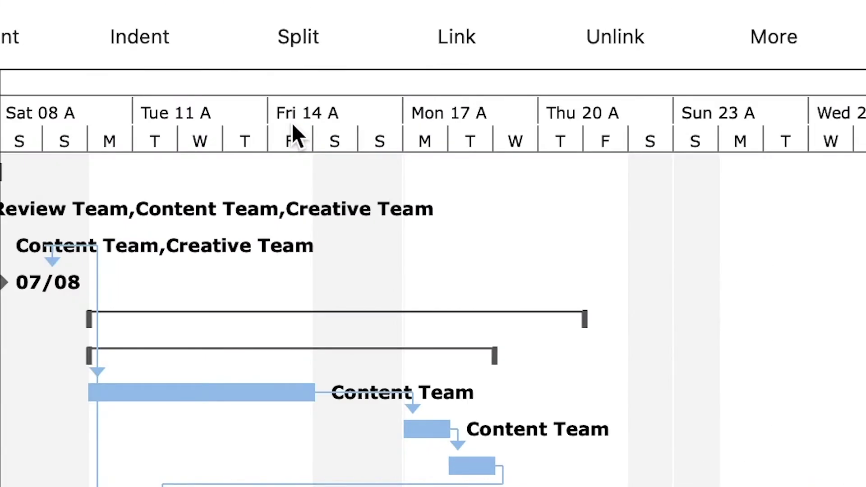
- Set the timescale's bottom tier units to Thirds of Months
double_click(292, 122)
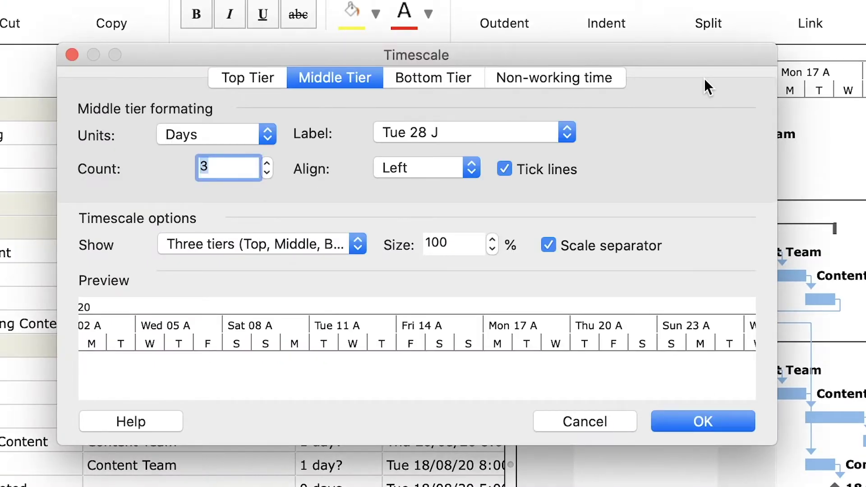
left_click(431, 81)
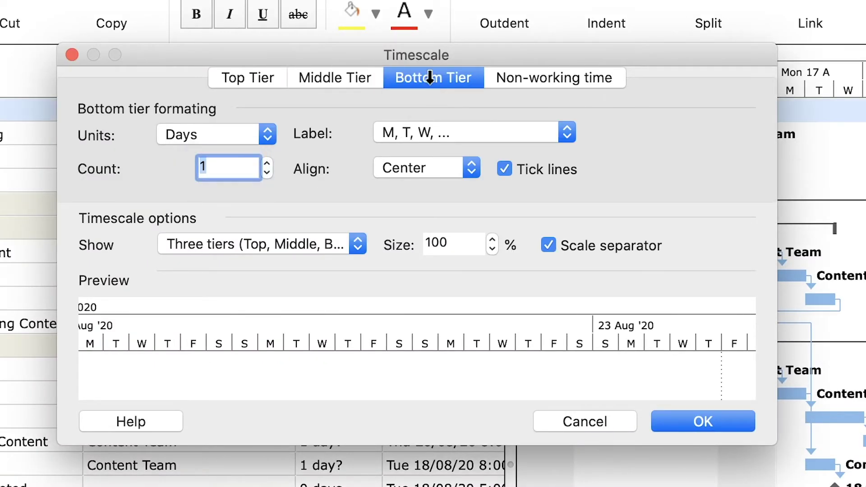
left_click(233, 136)
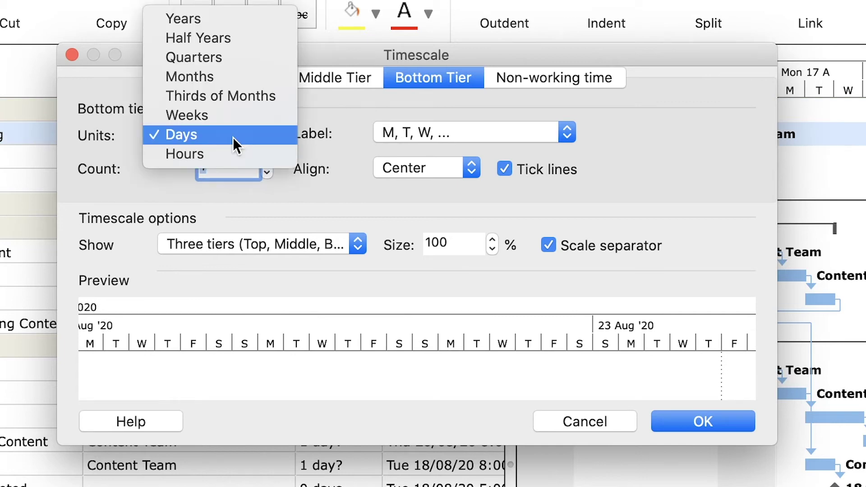
left_click(227, 101)
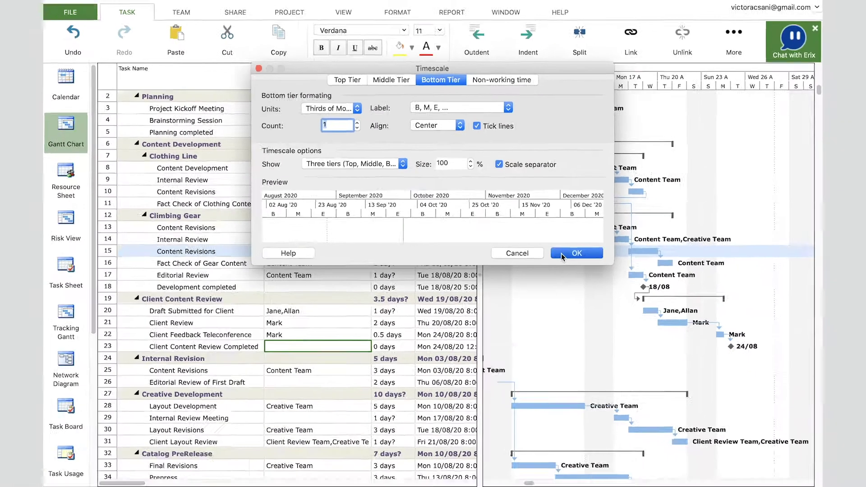
left_click(654, 421)
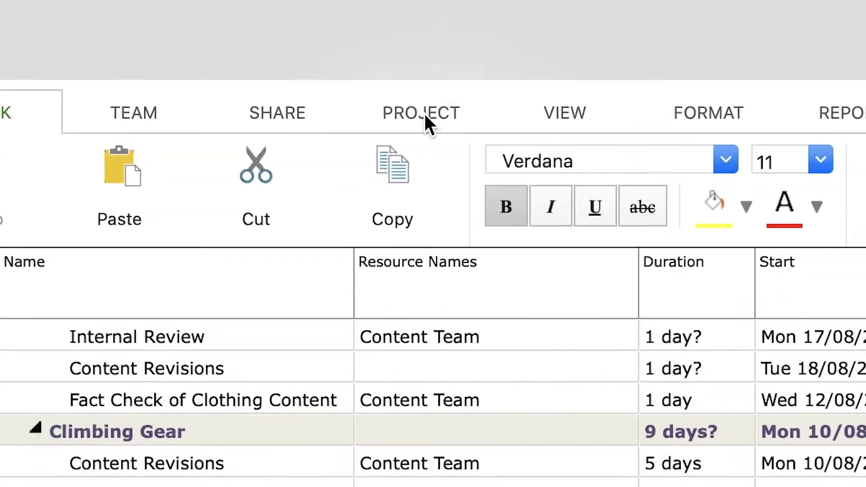
- Zoom the Gantt timeline in so weeks appear under months
left_click(425, 115)
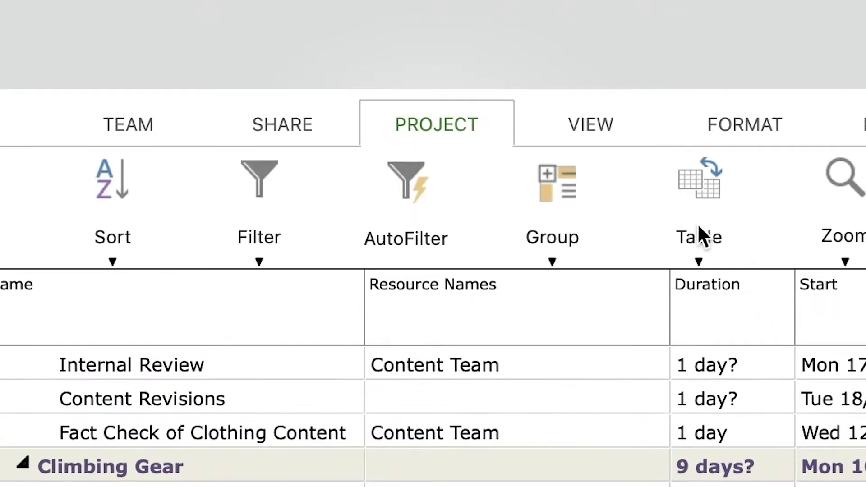
left_click(707, 204)
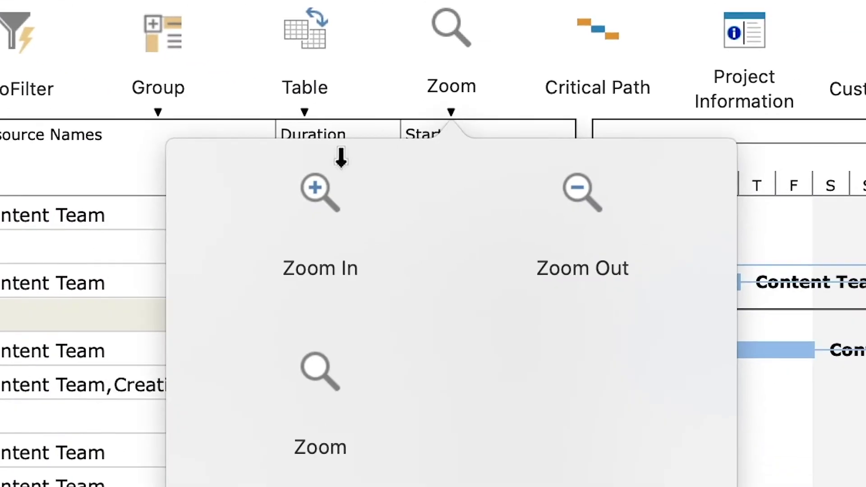
left_click(321, 181)
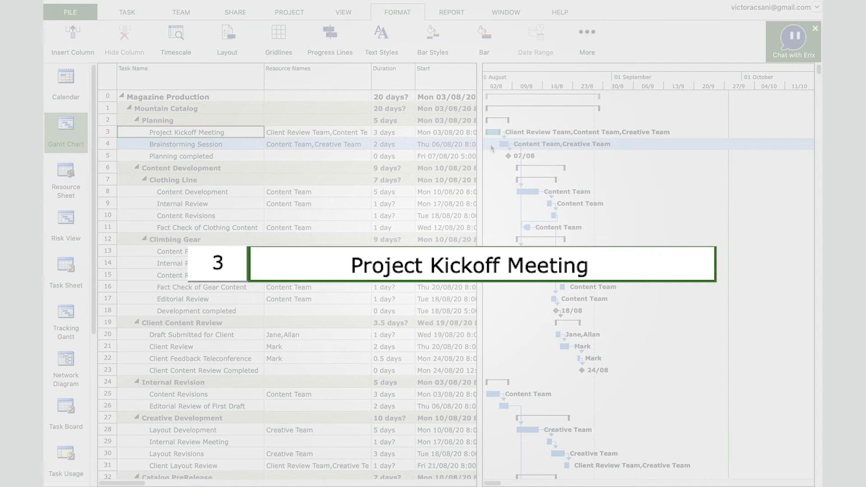
- Select the Project Kickoff Meeting, Brainstorming Session and Editorial Review of First Draft tasks
left_click_drag(493, 132, 442, 221)
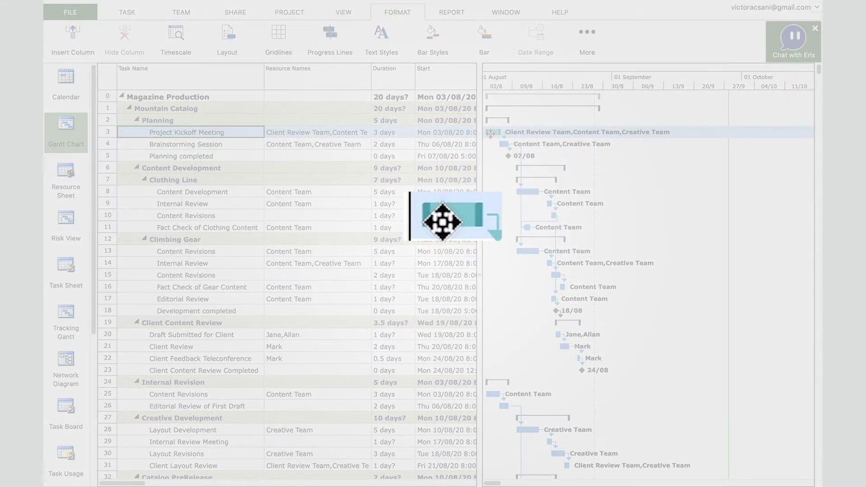
left_click(493, 141)
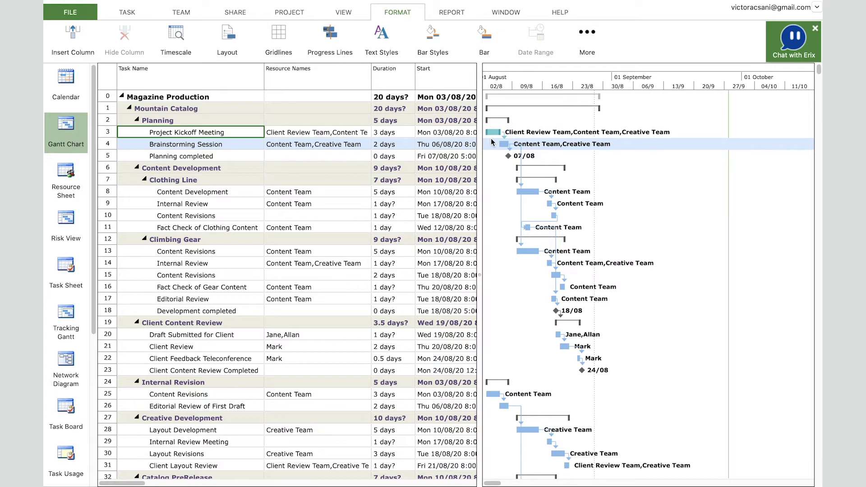
left_click(420, 404)
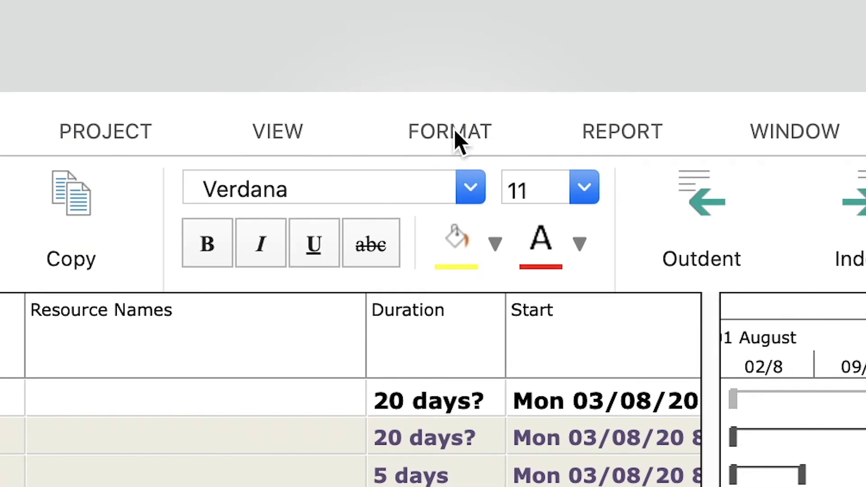
left_click(455, 131)
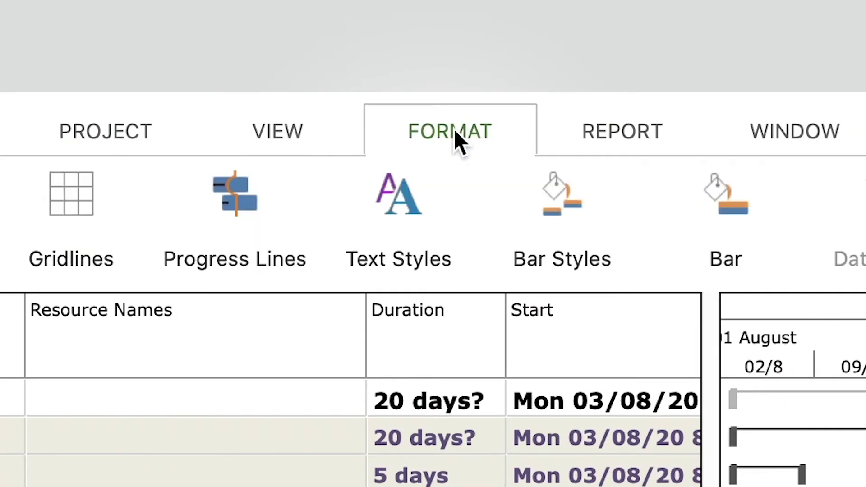
- Change the Task bar style's colour to green in Bar Styles and apply it
left_click(555, 208)
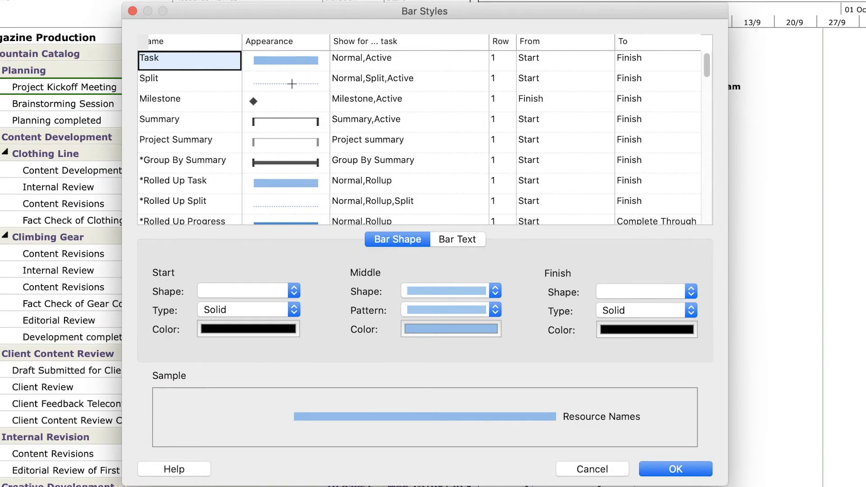
left_click(436, 326)
left_click(0, 419)
left_click(50, 298)
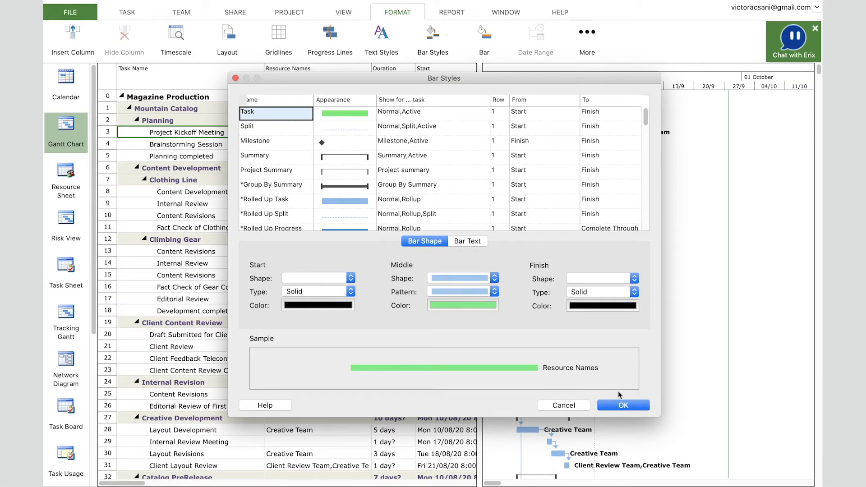
left_click(624, 405)
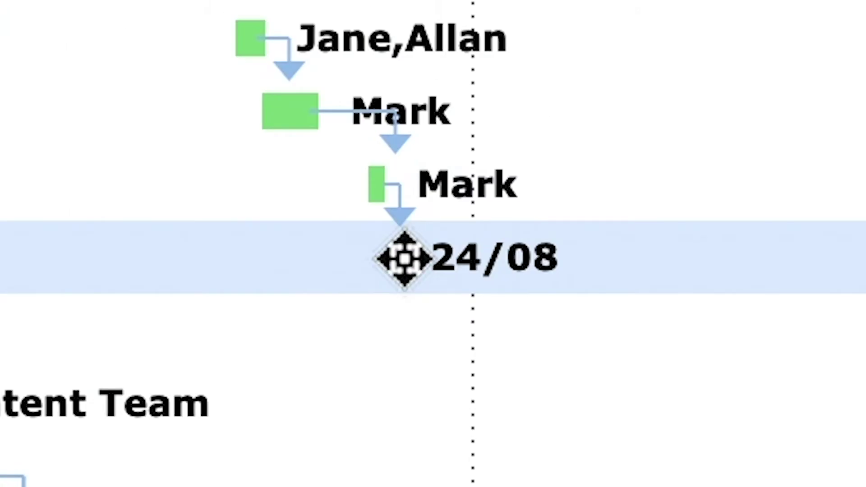
- Reshape the 24/08 Client Content Review Completed milestone marker into a red star
double_click(405, 258)
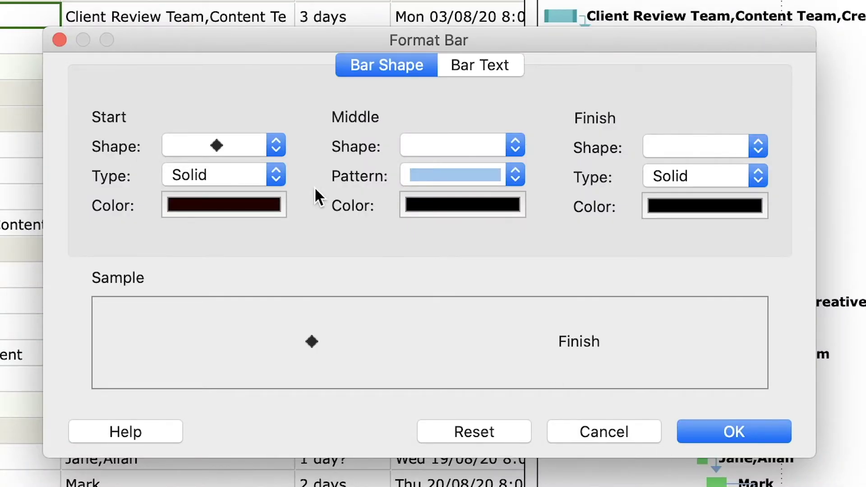
left_click(244, 146)
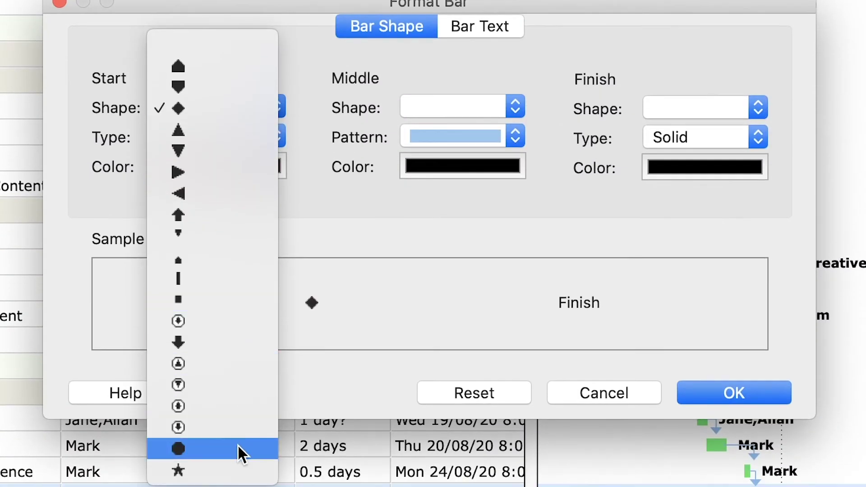
left_click(234, 461)
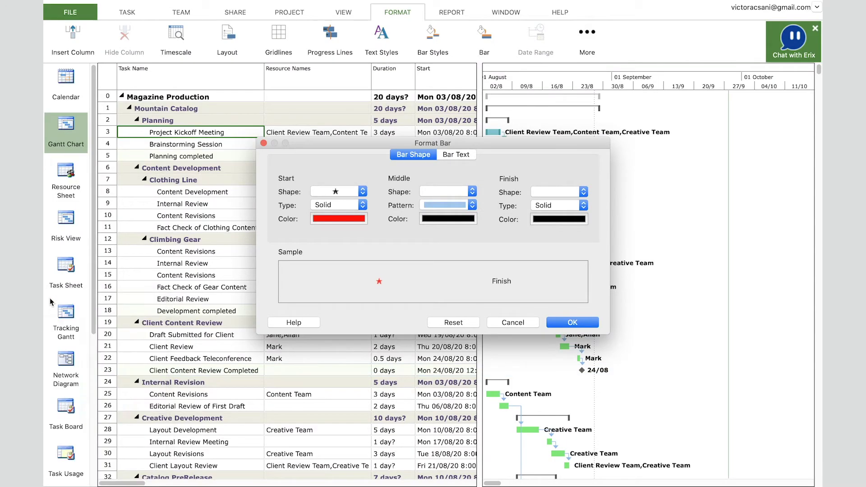
left_click(734, 432)
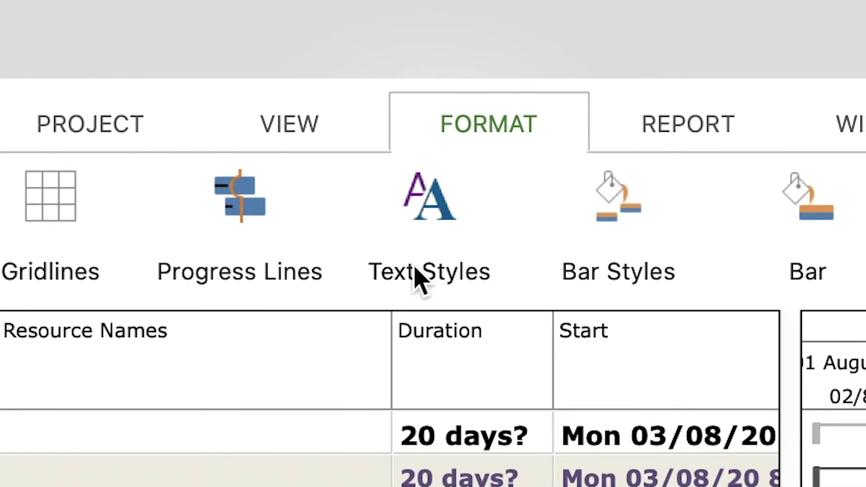
- In Text Styles, give Milestone Tasks rows a pale yellow background
left_click(430, 199)
left_click(472, 70)
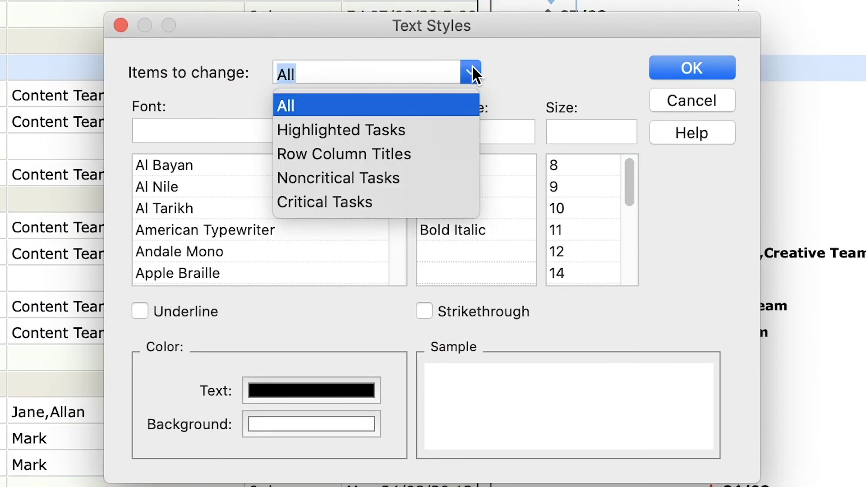
scroll(394, 168, "down", 2)
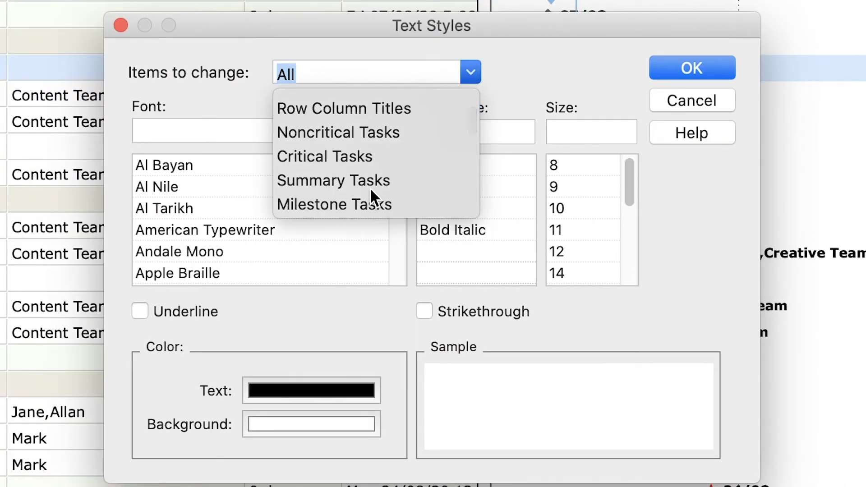
left_click(349, 201)
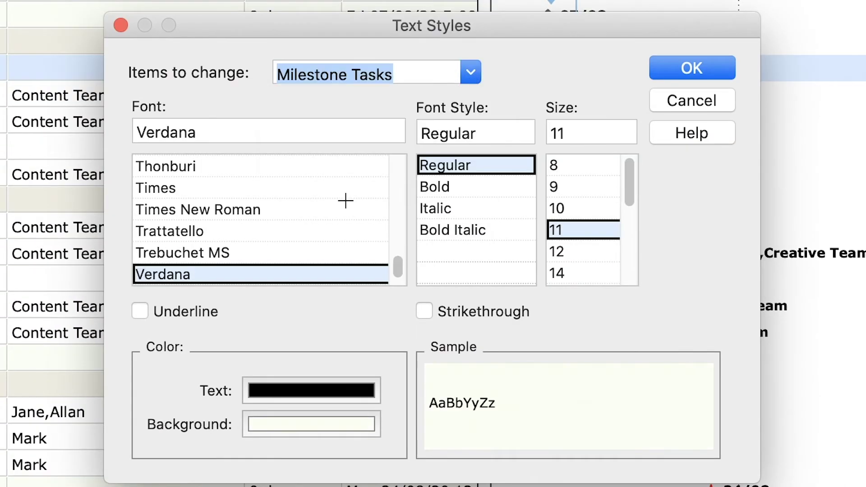
left_click(316, 426)
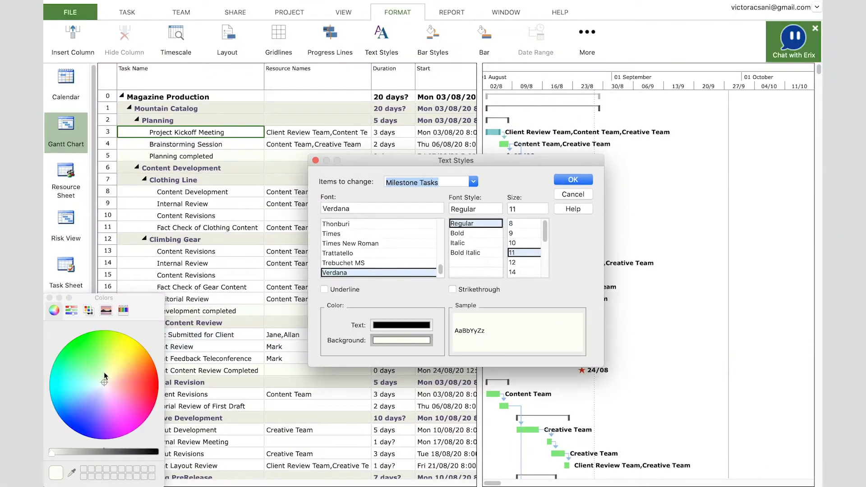
left_click(117, 370)
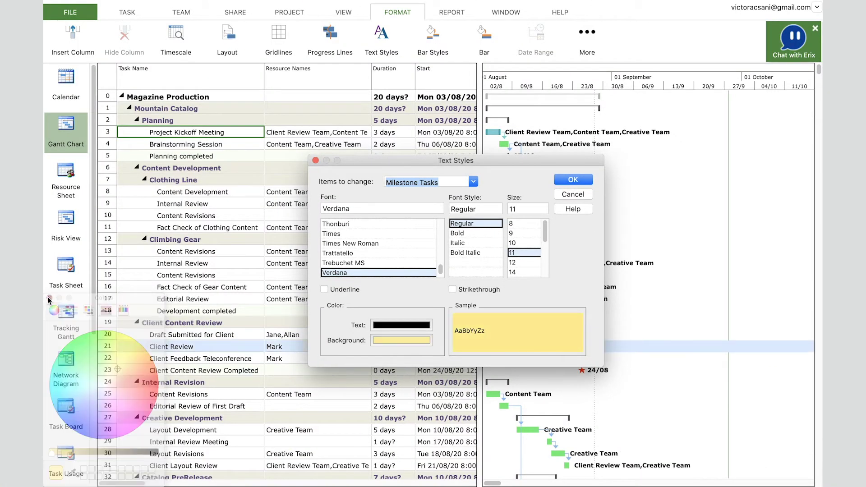
key("Return")
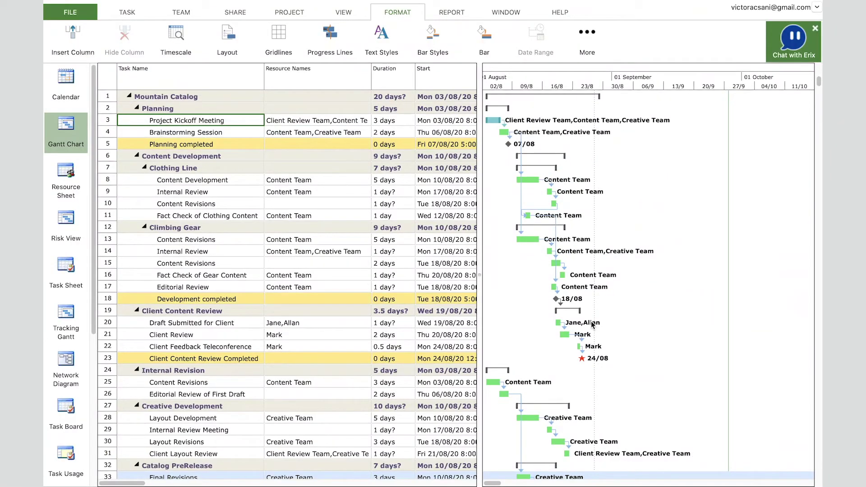
left_click(594, 325)
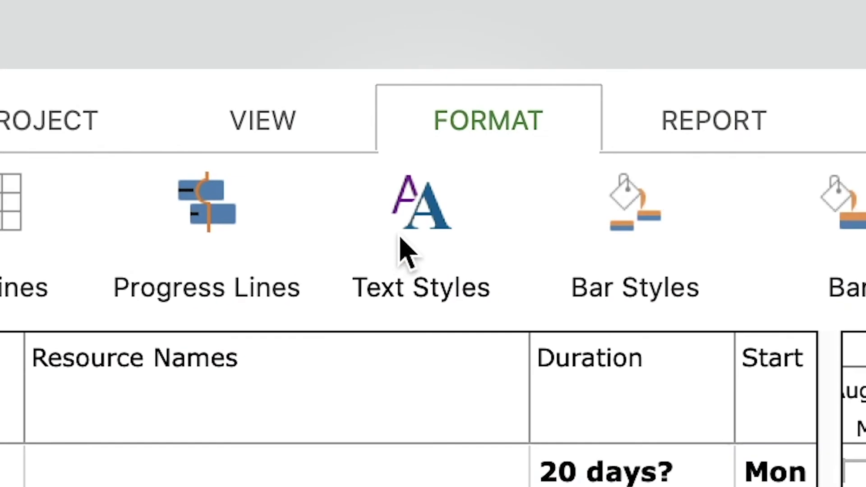
- Set the text size to 11 for all items in Text Styles
left_click(402, 246)
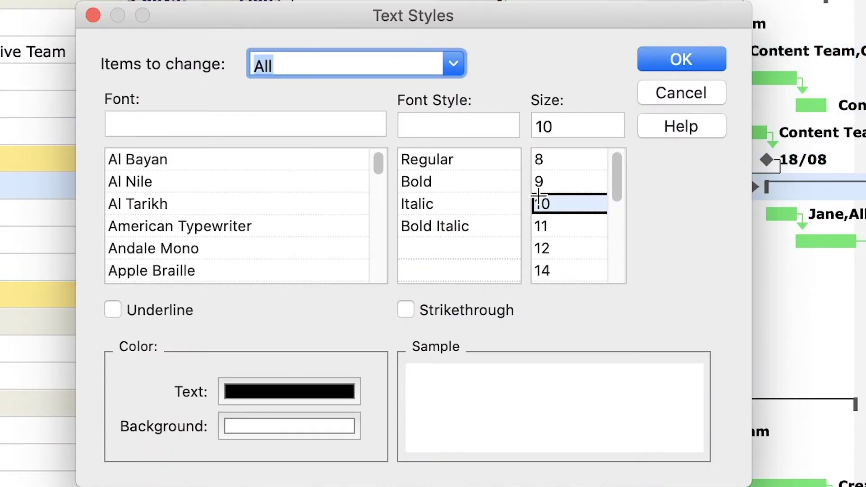
left_click(562, 227)
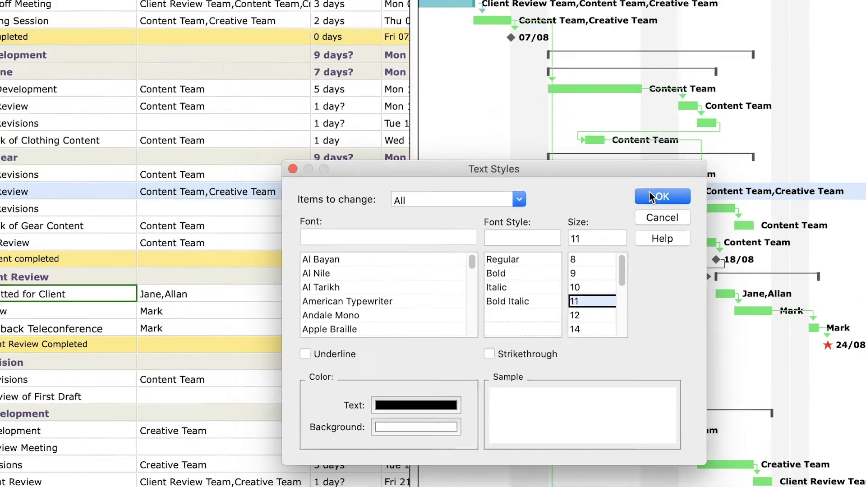
left_click(682, 59)
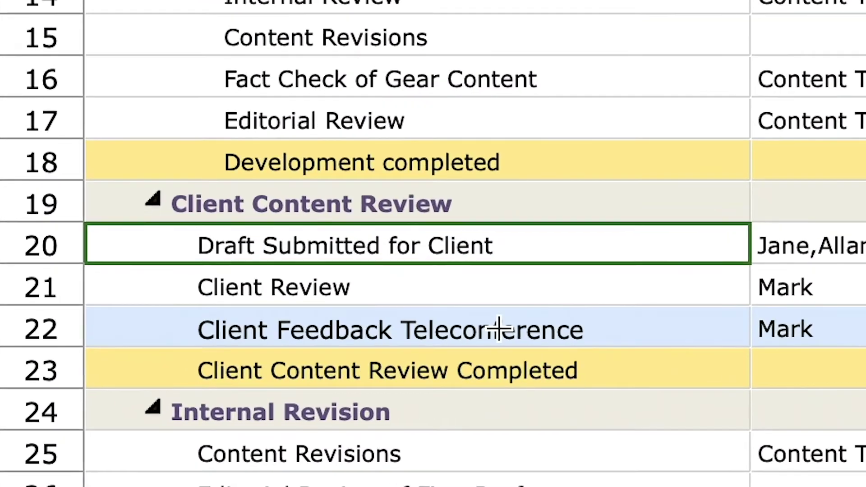
- Change the Client Feedback Teleconference task's font to Arial
left_click(354, 345)
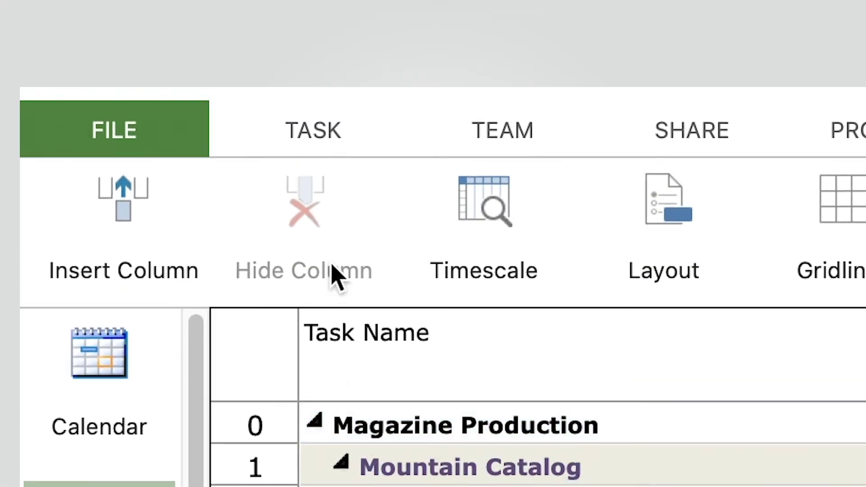
left_click(305, 141)
left_click(864, 192)
type("Arial")
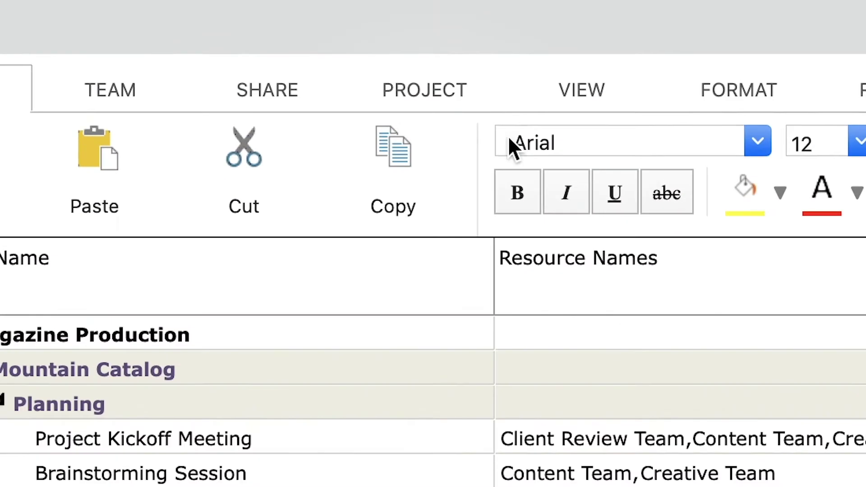
left_click(296, 11)
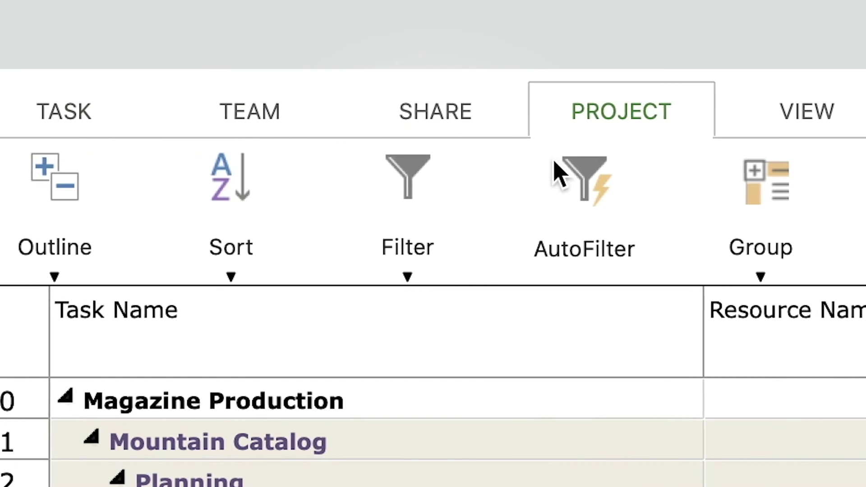
left_click(318, 271)
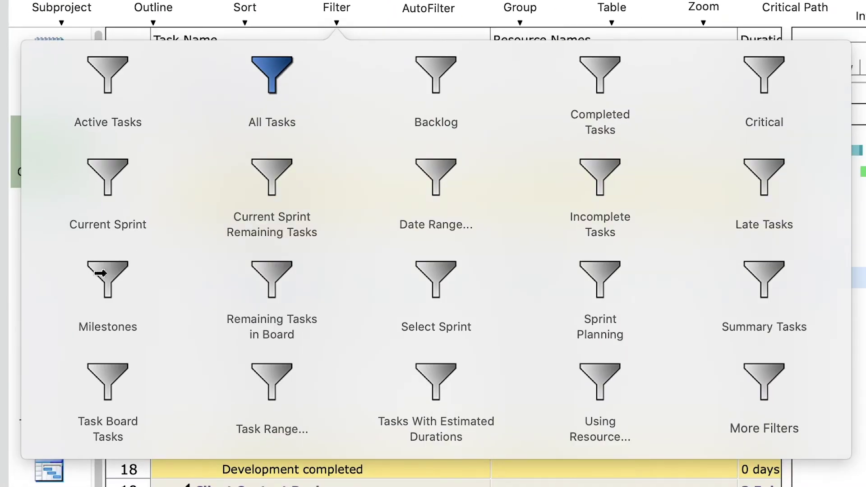
left_click(97, 324)
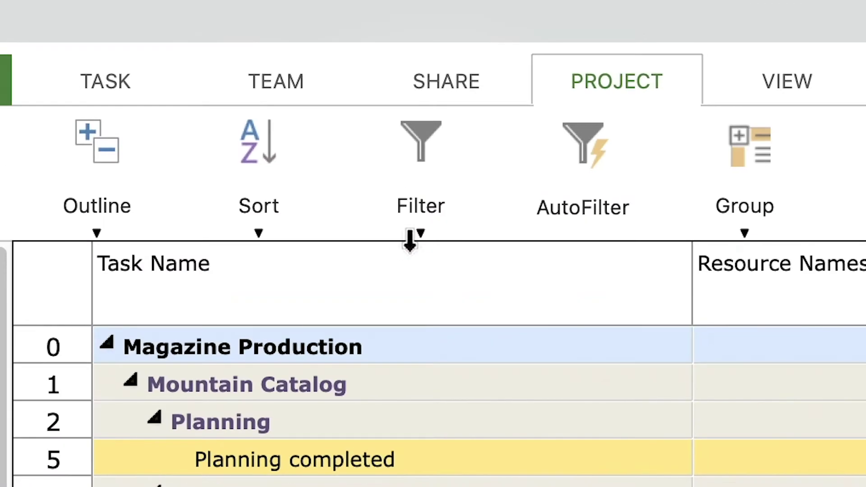
left_click(228, 60)
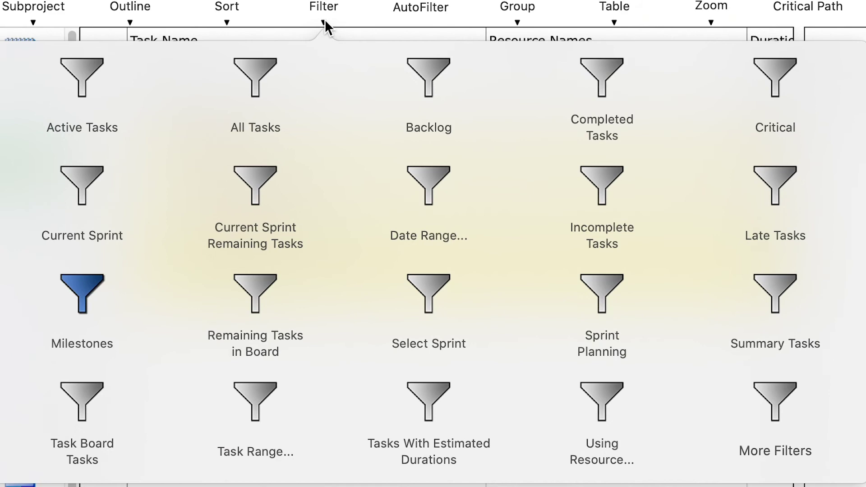
left_click(260, 66)
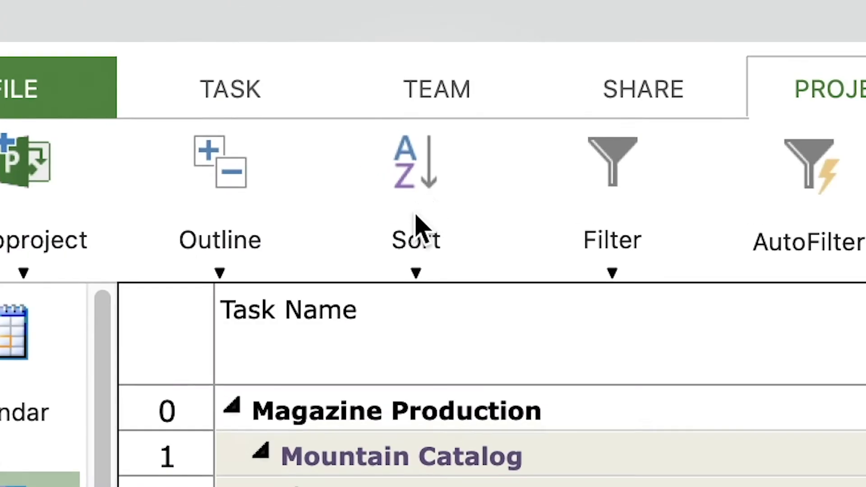
- Sort tasks by Duration ascending, keeping the outline structure
left_click(418, 270)
left_click(725, 374)
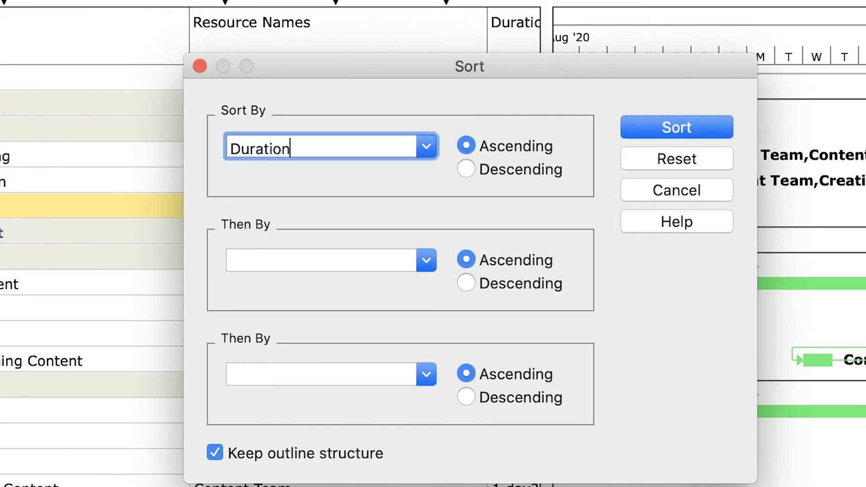
left_click(677, 127)
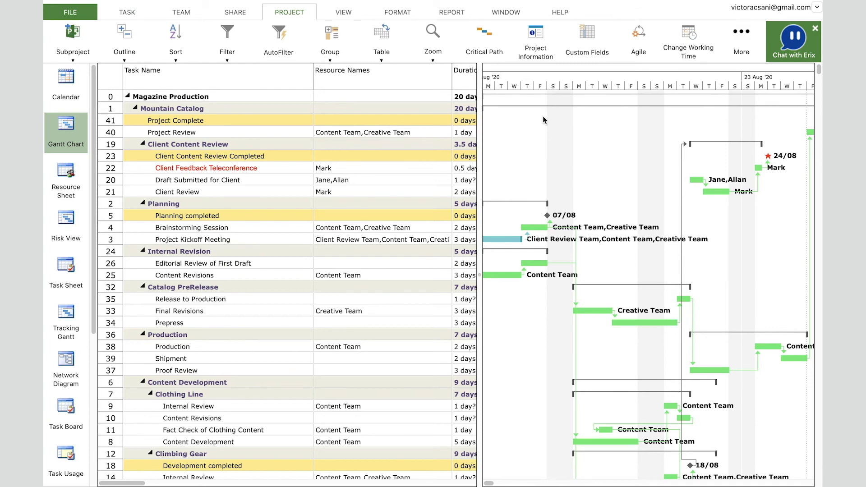
mouse_move(544, 120)
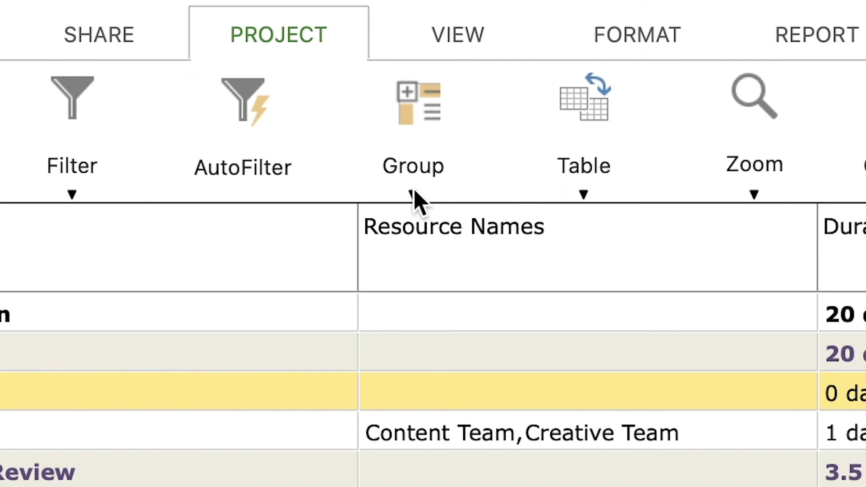
- Apply the Resource grouping so tasks fall under headings like Content Team and Creative Team
left_click(413, 193)
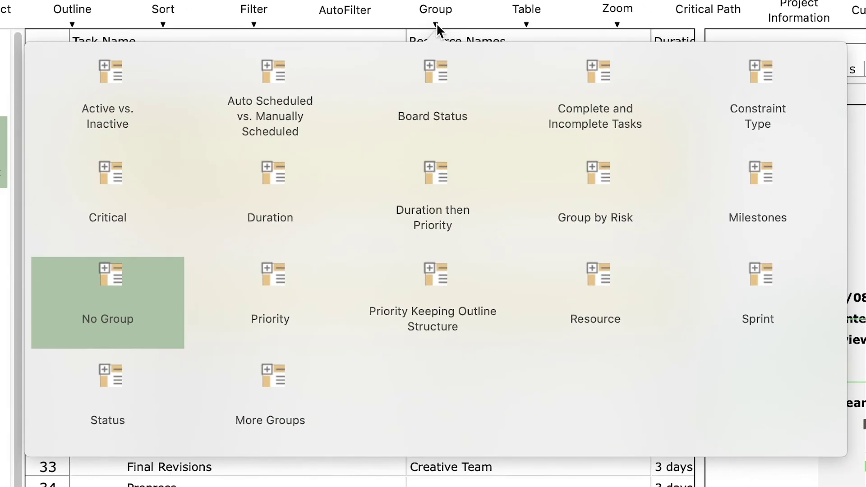
left_click(590, 268)
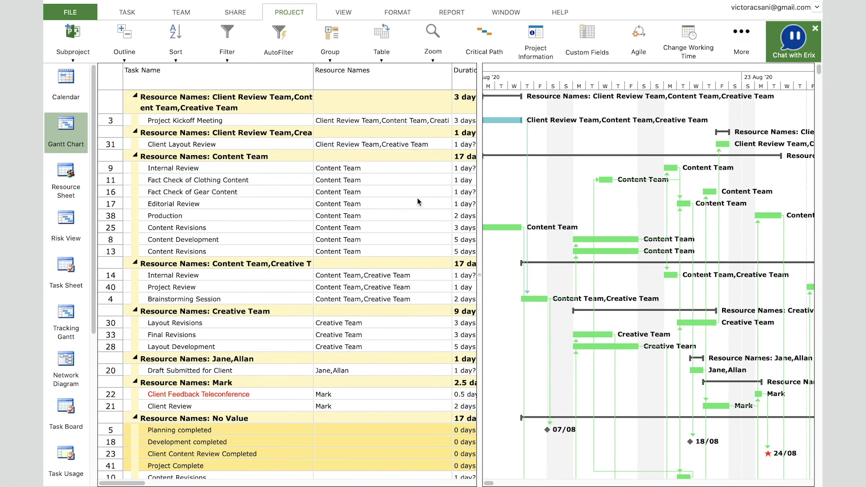